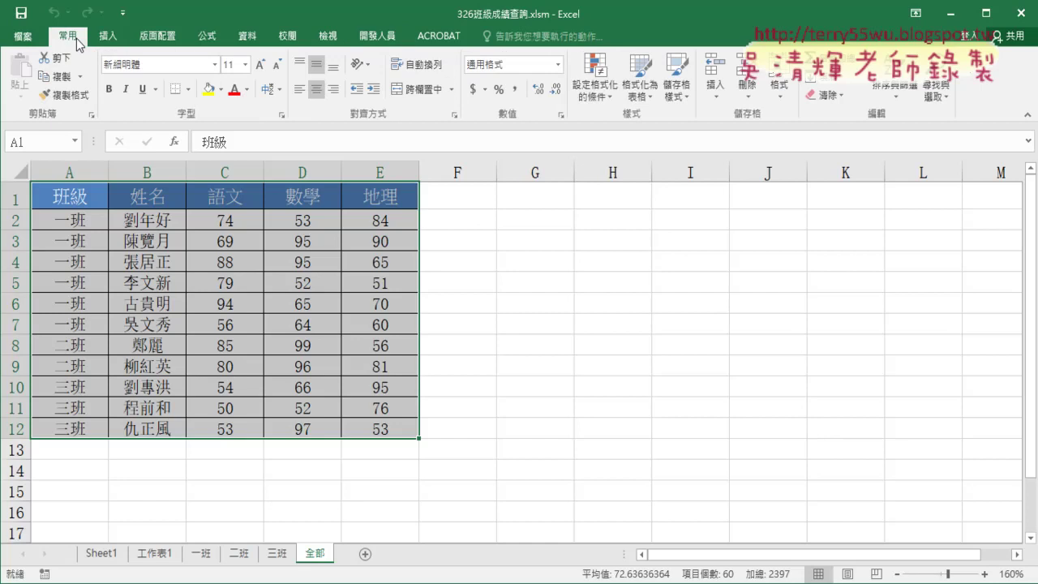
Clear all contents and formatting from A1:E12 on the 全部 sheet, then open the VBA editor
{"action": "left_click", "coordinate": [827, 95]}
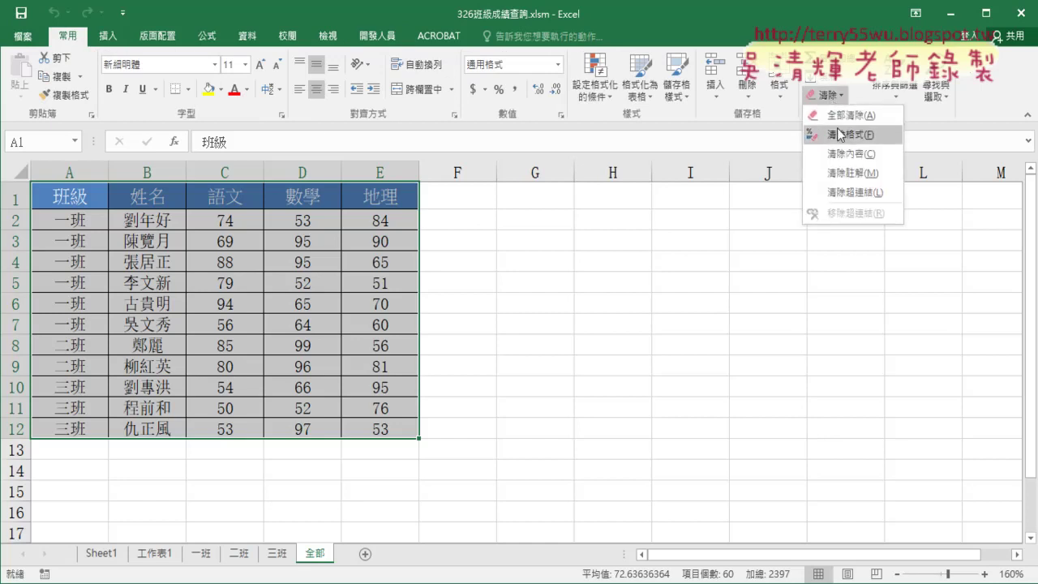
{"action": "left_click", "coordinate": [847, 115]}
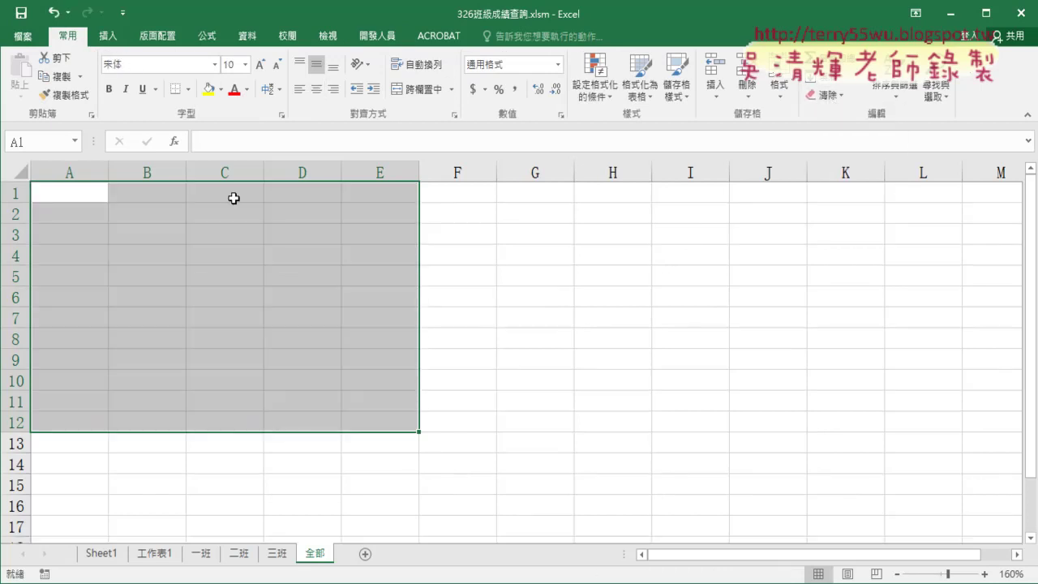
{"action": "left_click", "coordinate": [377, 35]}
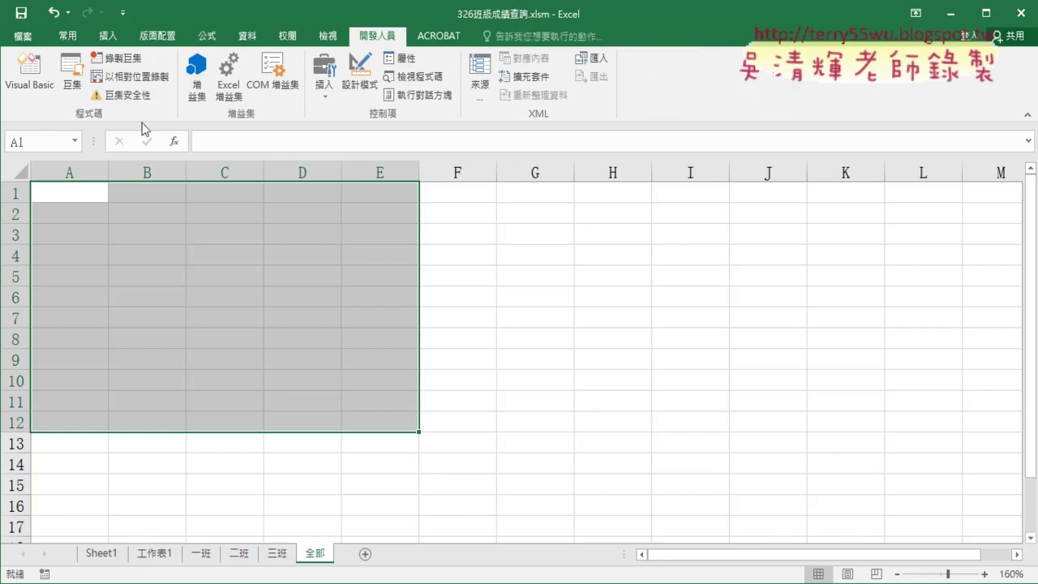
{"action": "left_click", "coordinate": [33, 81]}
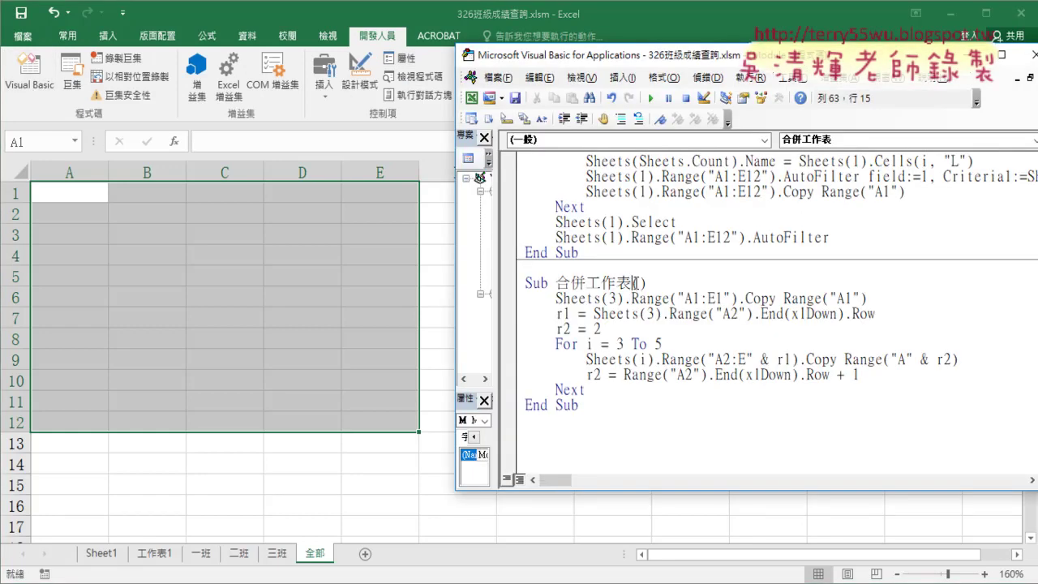
Delete the old 合併工作表 body, leaving an empty Sub with an indented blank line
{"action": "left_click_drag", "start_coordinate": [633, 283], "coordinate": [660, 408]}
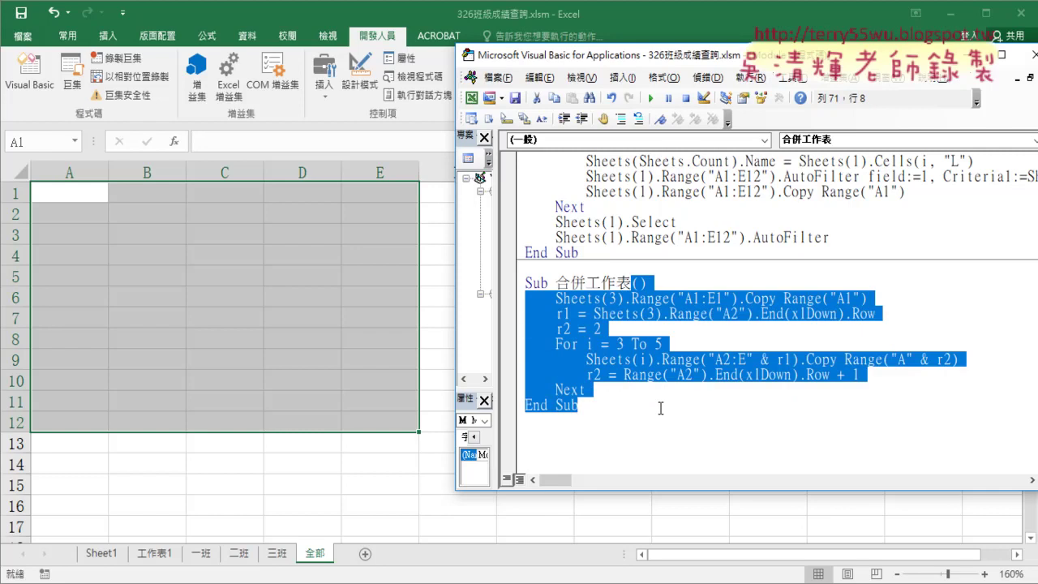
{"action": "key", "text": "Delete"}
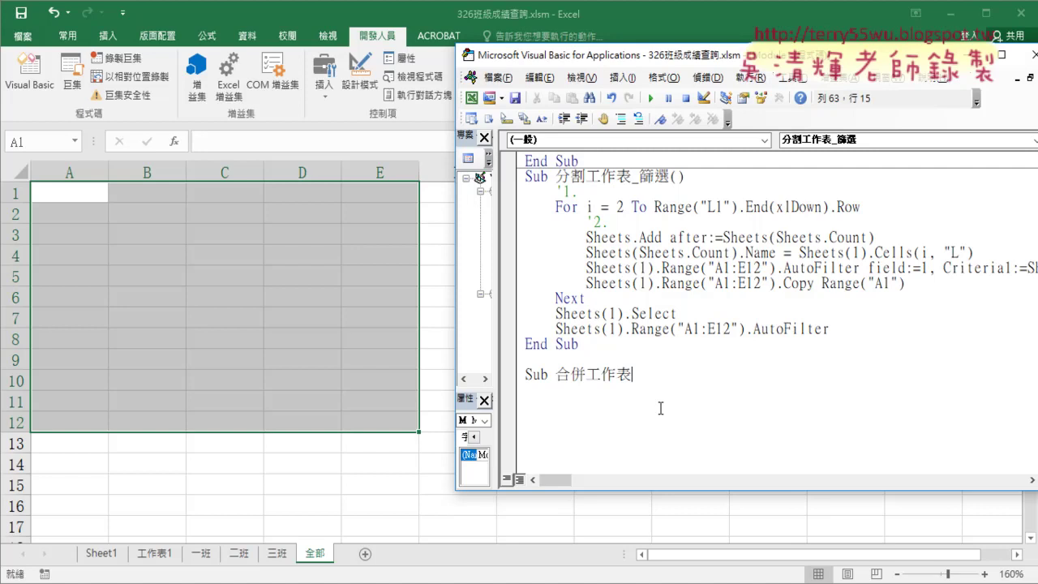
{"action": "key", "text": "Return"}
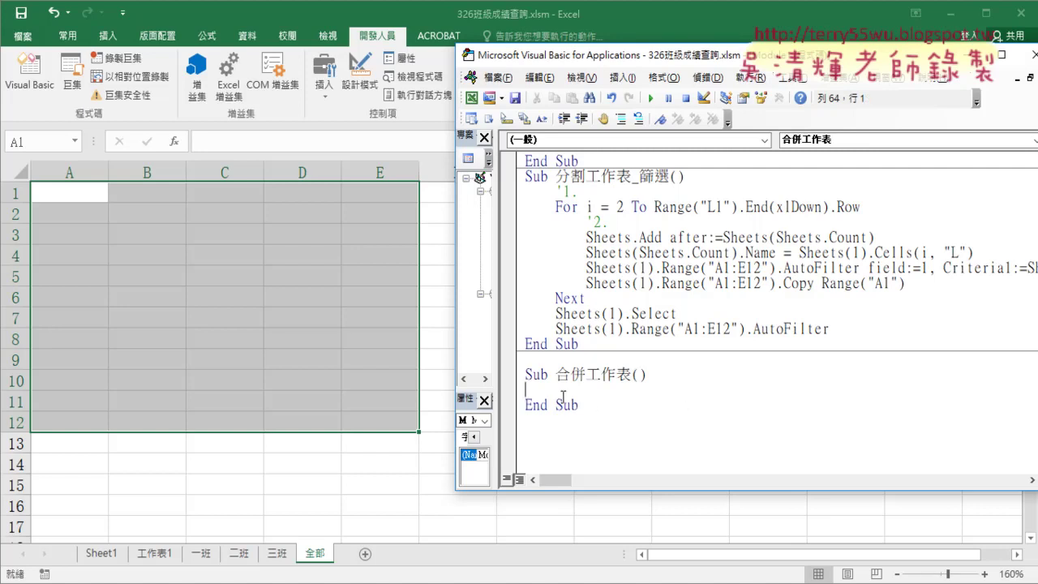
{"action": "key", "text": "Tab"}
Check the 一班 sheet's header and six score rows in A1:E7, then return to the editor
{"action": "left_click", "coordinate": [206, 556]}
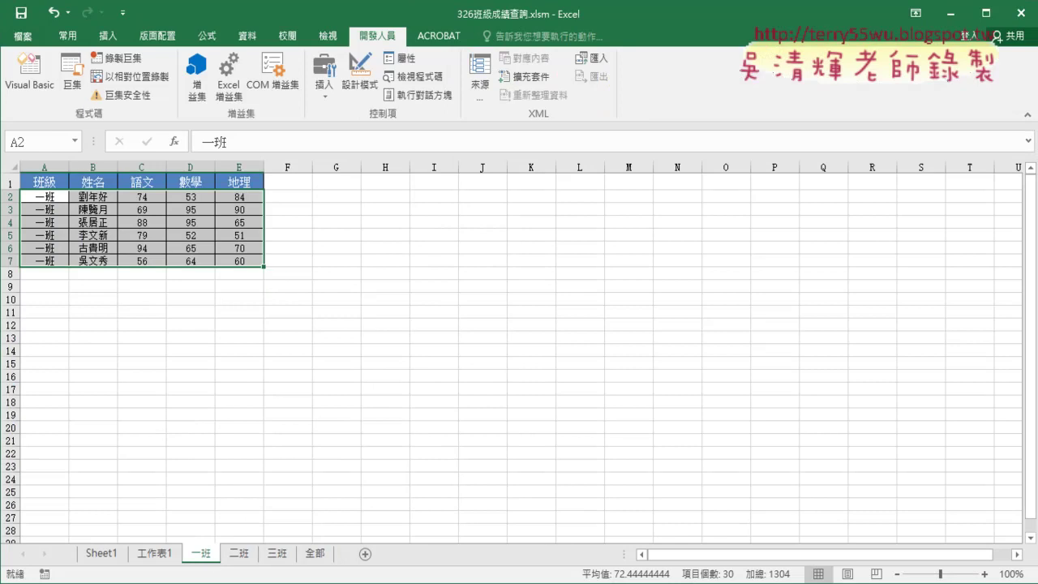
{"action": "mouse_move", "coordinate": [207, 580]}
{"action": "left_click", "coordinate": [267, 548]}
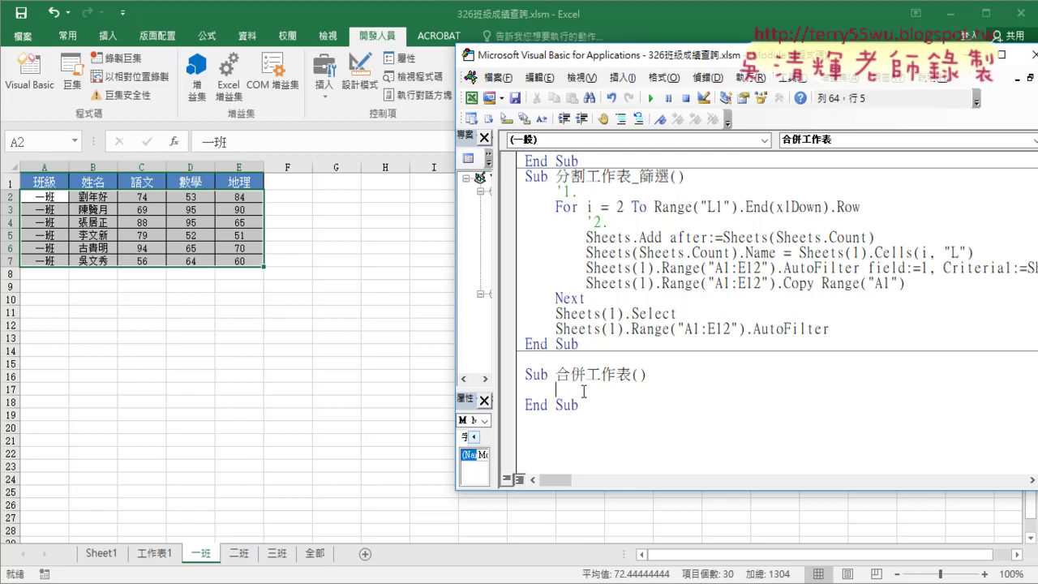
Write the statement Range("A1:E1").Copy Range("A1") in the macro
{"action": "type", "text": "ra"}
{"action": "type", "text": "nge("}
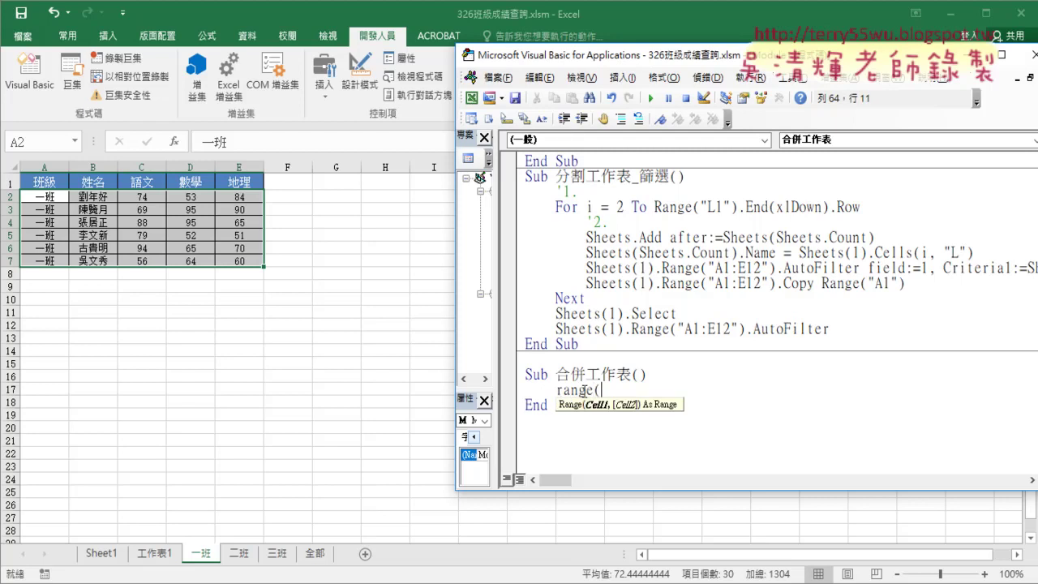
{"action": "type", "text": "\""}
{"action": "type", "text": "A"}
{"action": "type", "text": "1:"}
{"action": "type", "text": "E1"}
{"action": "type", "text": "\")."}
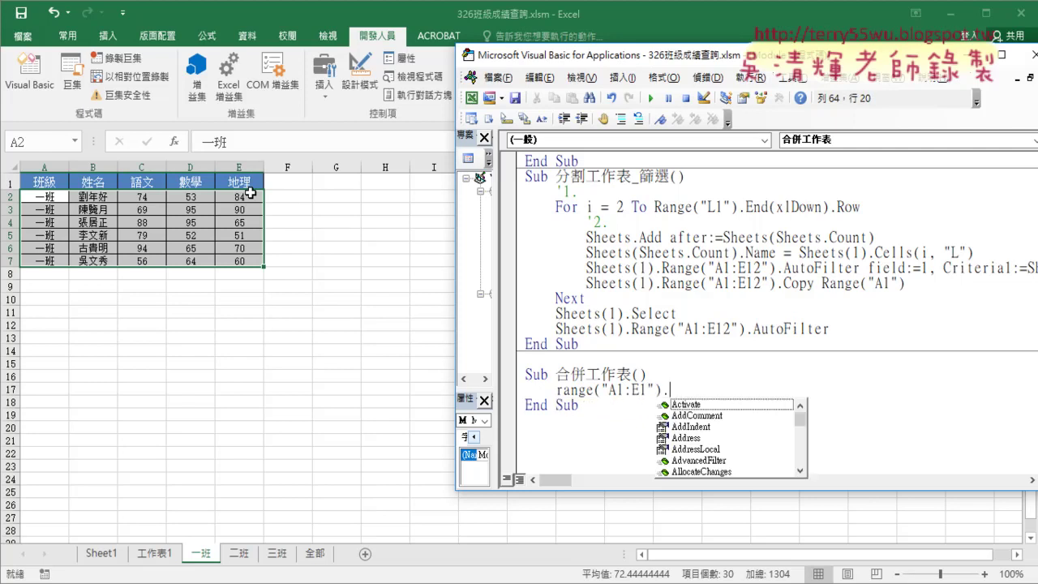
{"action": "type", "text": "cop"}
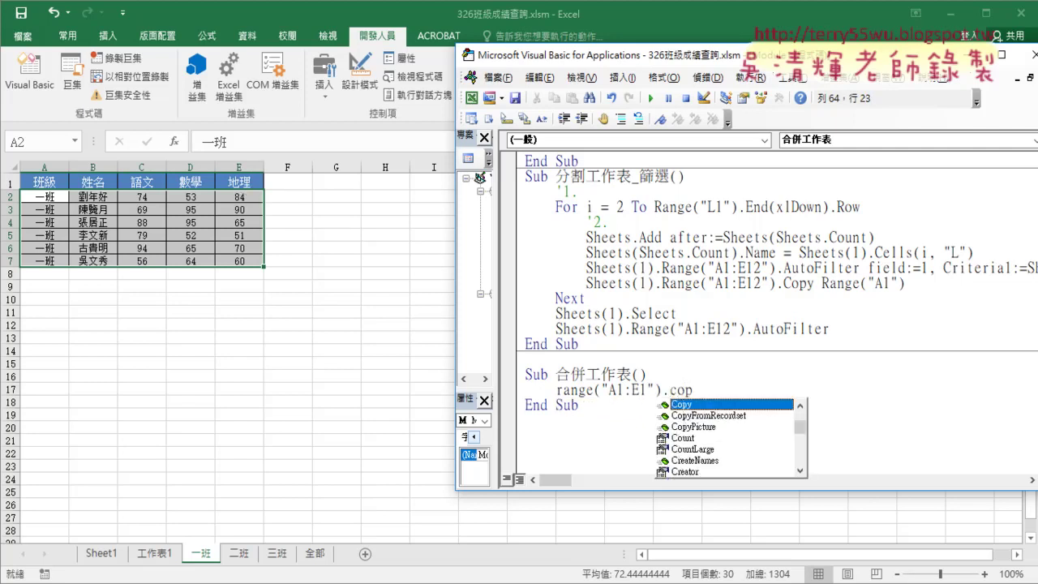
{"action": "key", "text": "space"}
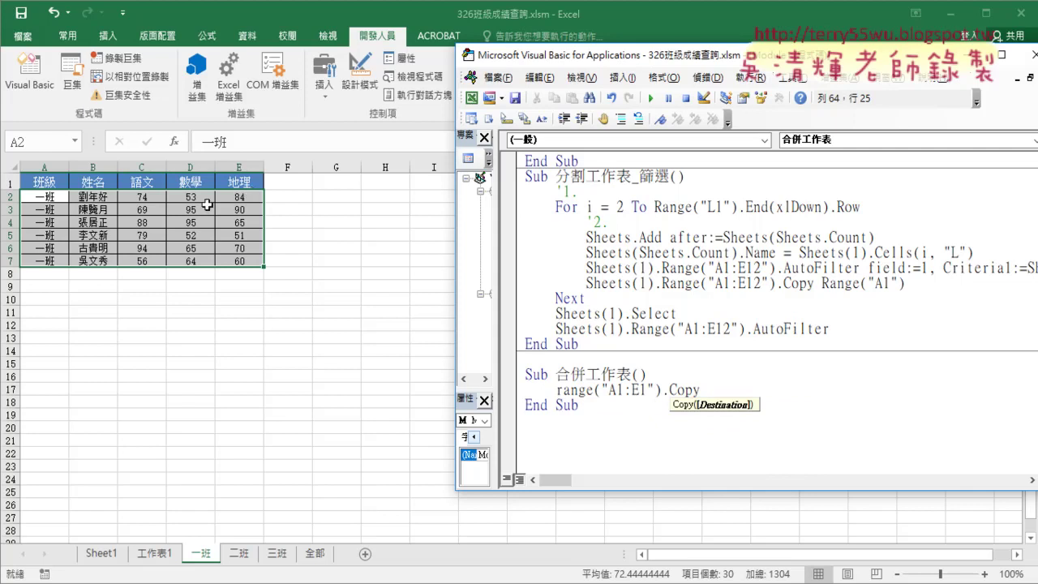
{"action": "left_click_drag", "start_coordinate": [622, 390], "coordinate": [557, 390]}
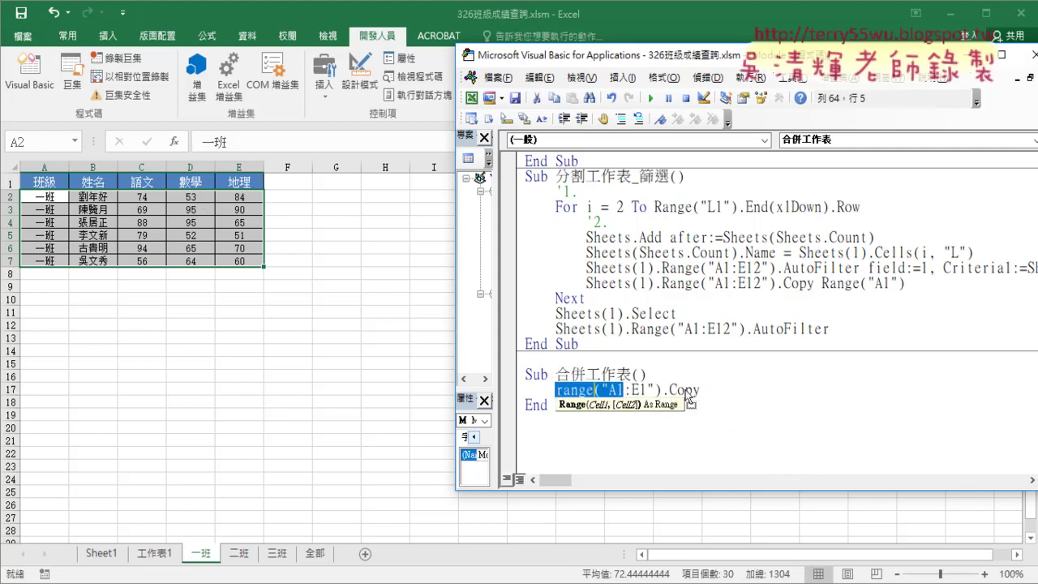
{"action": "left_click_drag", "start_coordinate": [709, 395], "coordinate": [709, 393]}
{"action": "type", "text": "range(\"A1"}
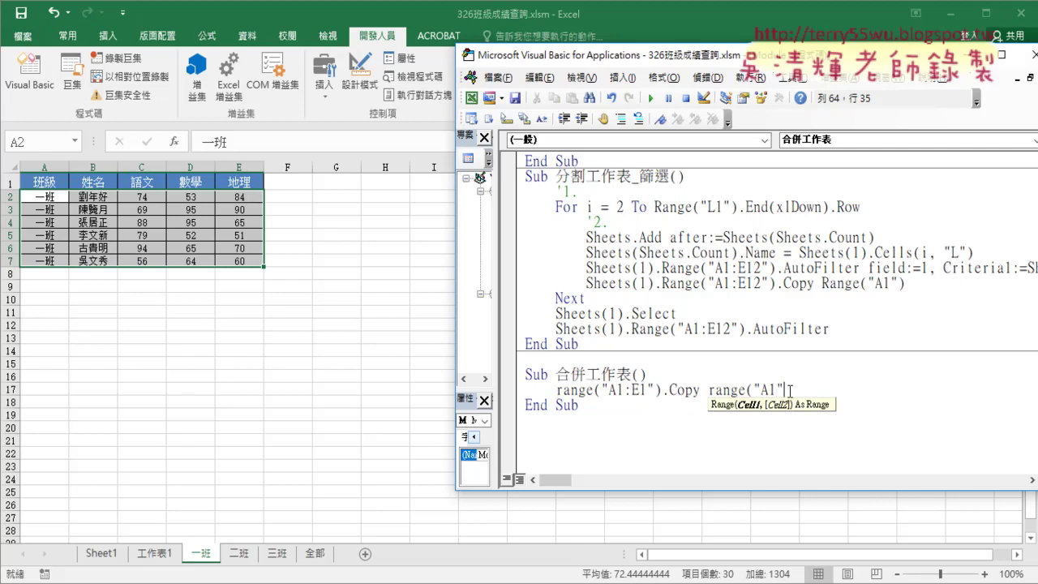
{"action": "type", "text": ")"}
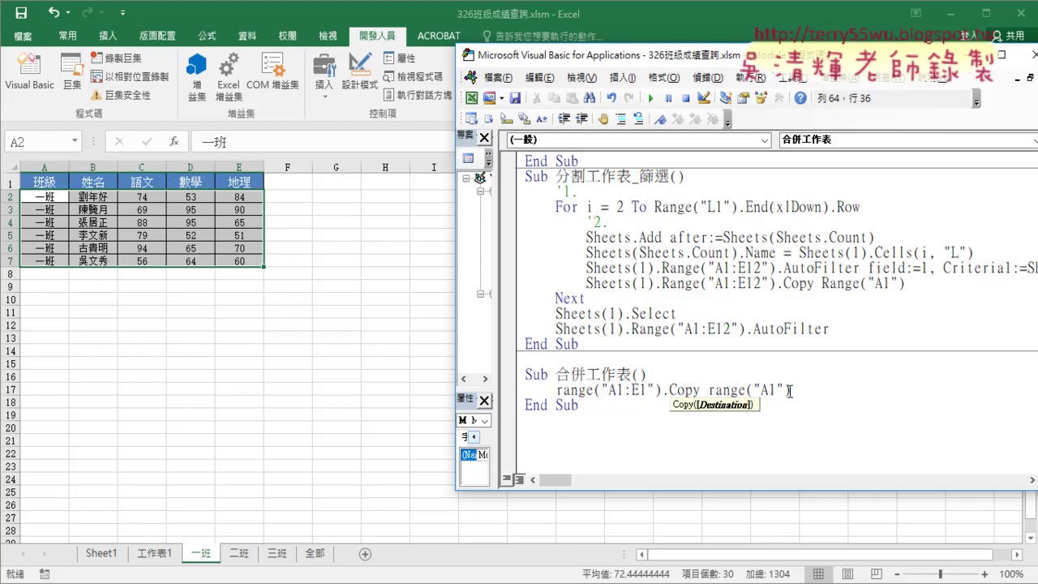
{"action": "left_click", "coordinate": [767, 435]}
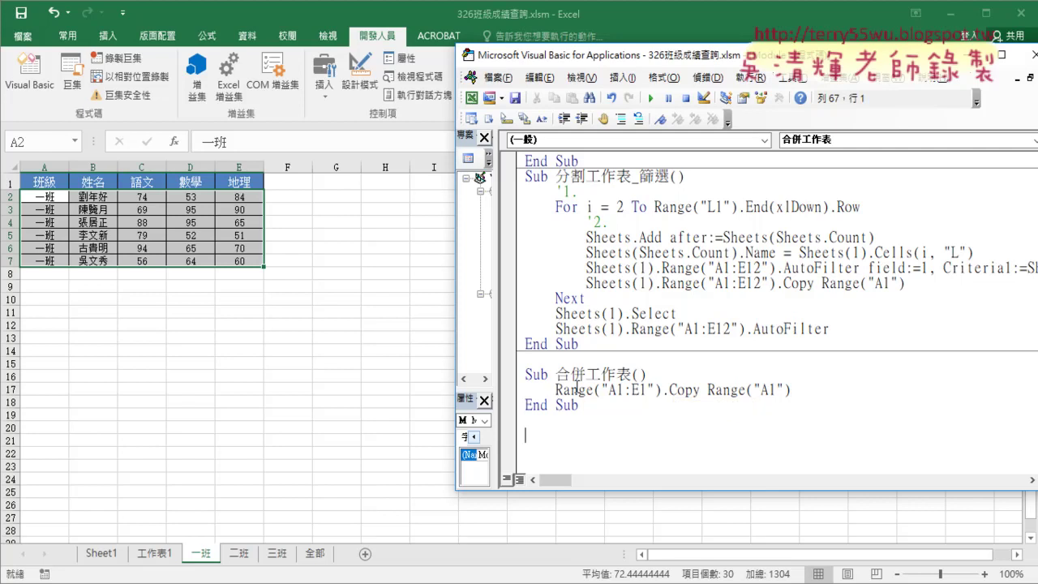
Prefix the statement with Sheets(3). and show the empty 全部 sheet
{"action": "left_click_drag", "start_coordinate": [632, 328], "coordinate": [554, 328]}
{"action": "key", "text": "ctrl+c"}
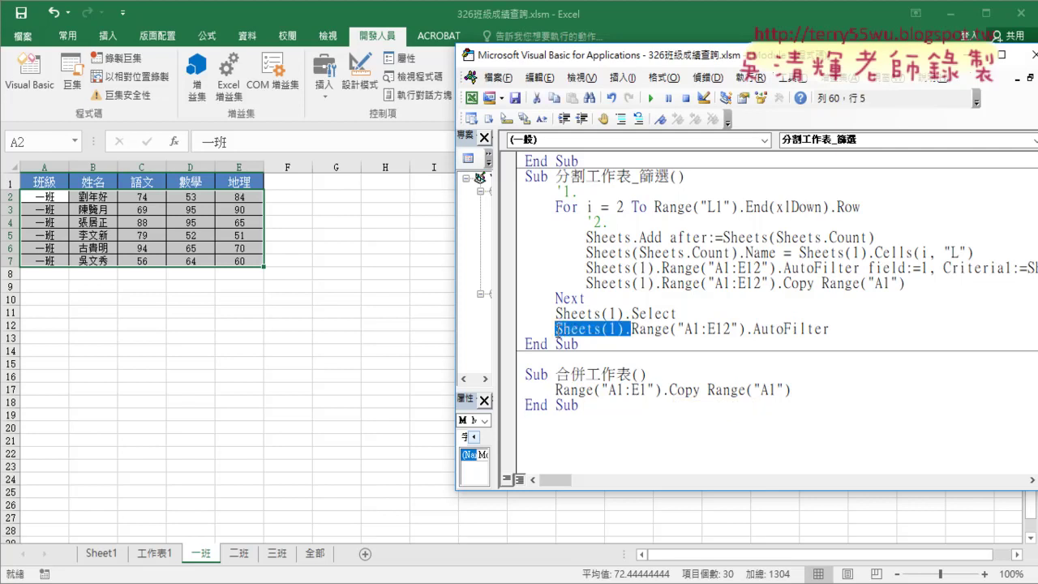
{"action": "left_click", "coordinate": [555, 389]}
{"action": "key", "text": "ctrl+v"}
{"action": "double_click", "coordinate": [611, 390]}
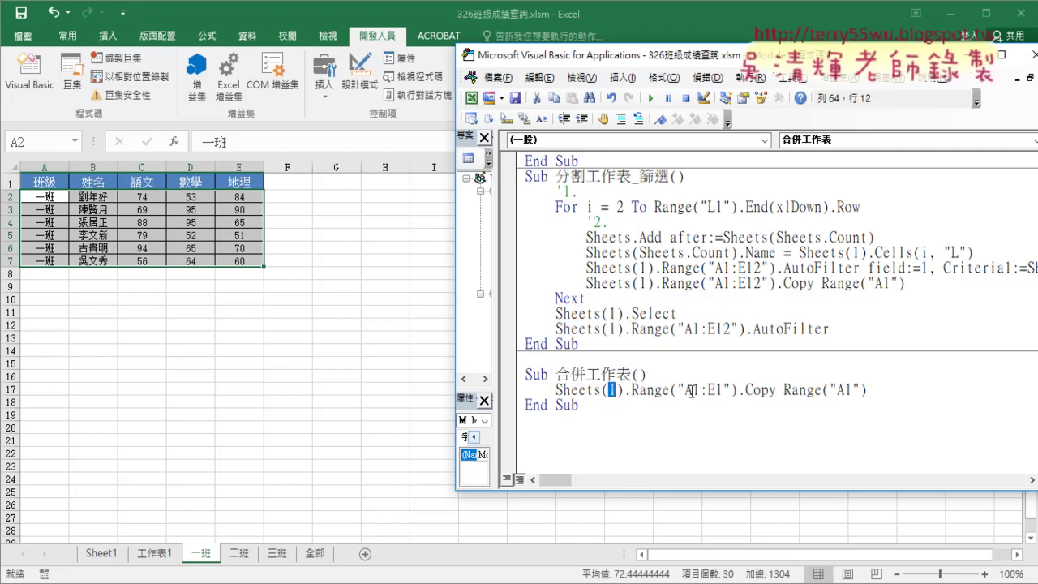
{"action": "type", "text": "3"}
{"action": "left_click_drag", "start_coordinate": [861, 390], "coordinate": [783, 390]}
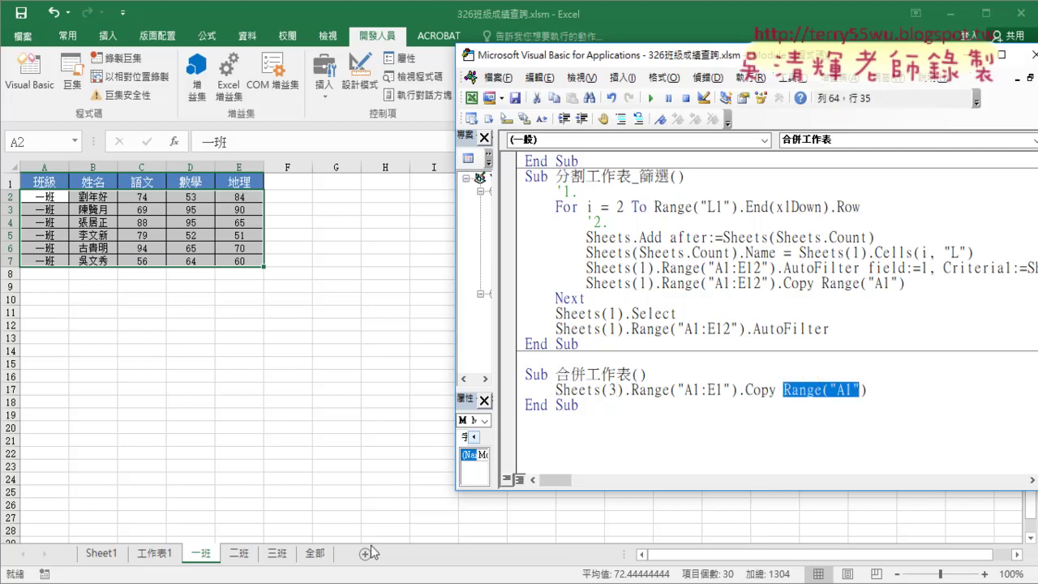
{"action": "left_click", "coordinate": [318, 553]}
{"action": "left_click", "coordinate": [319, 554]}
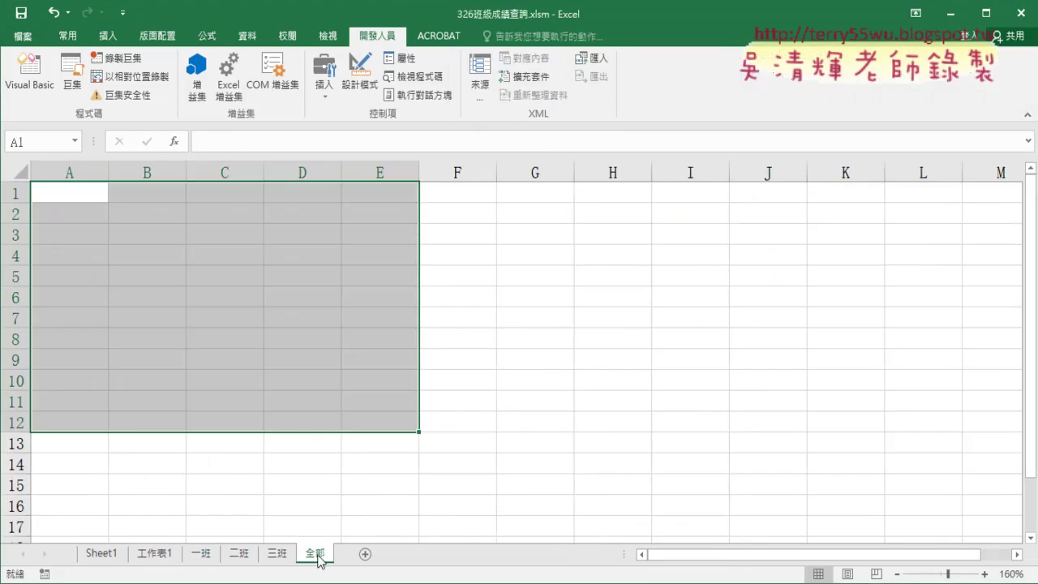
Step through the macro with F8 to copy the header row, then add a new line after it
{"action": "left_click", "coordinate": [32, 69]}
{"action": "left_click", "coordinate": [677, 390]}
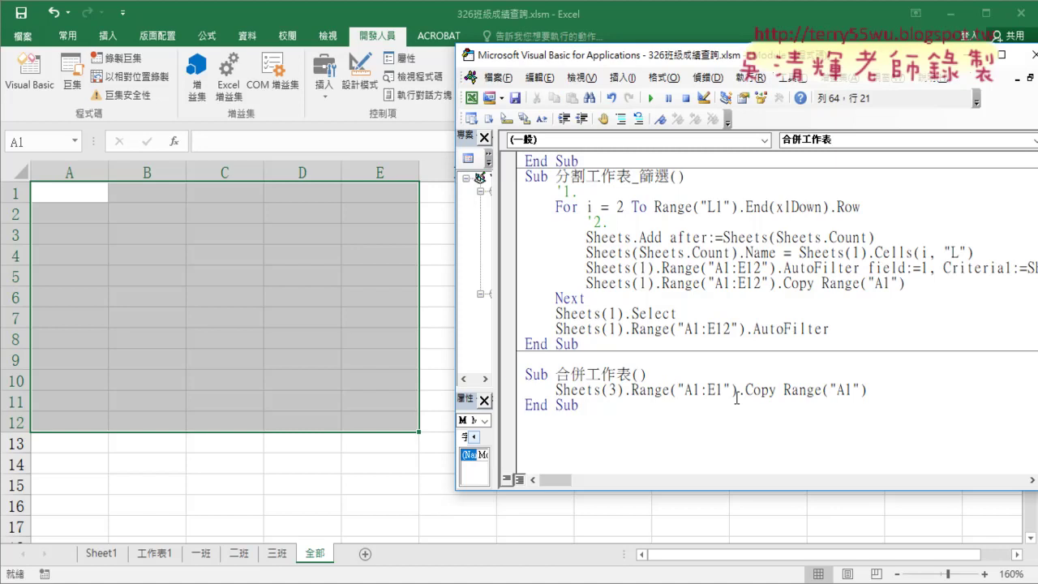
{"action": "key", "text": "F8"}
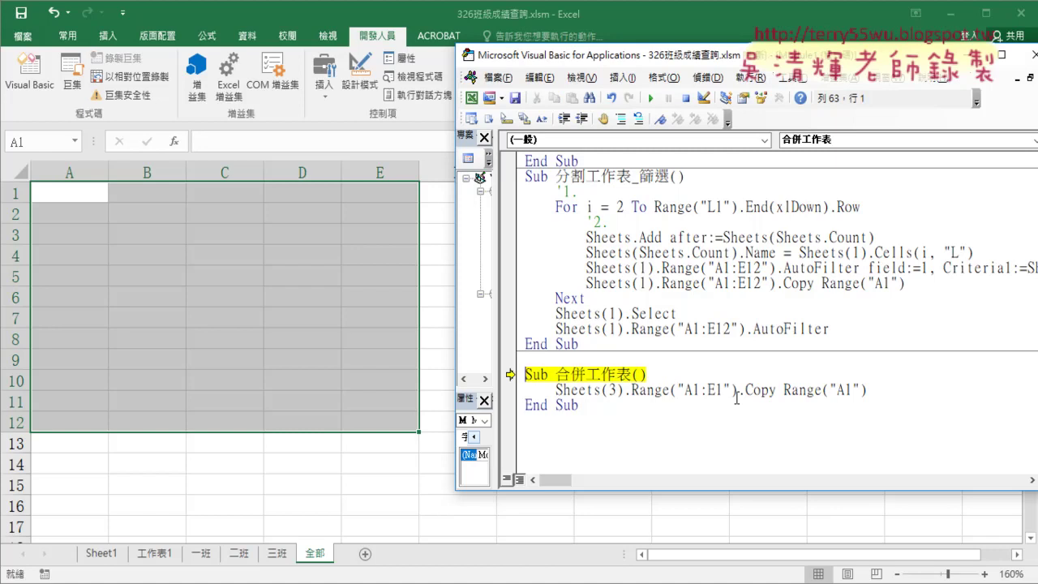
{"action": "key", "text": "F8"}
{"action": "key", "text": "F8"}
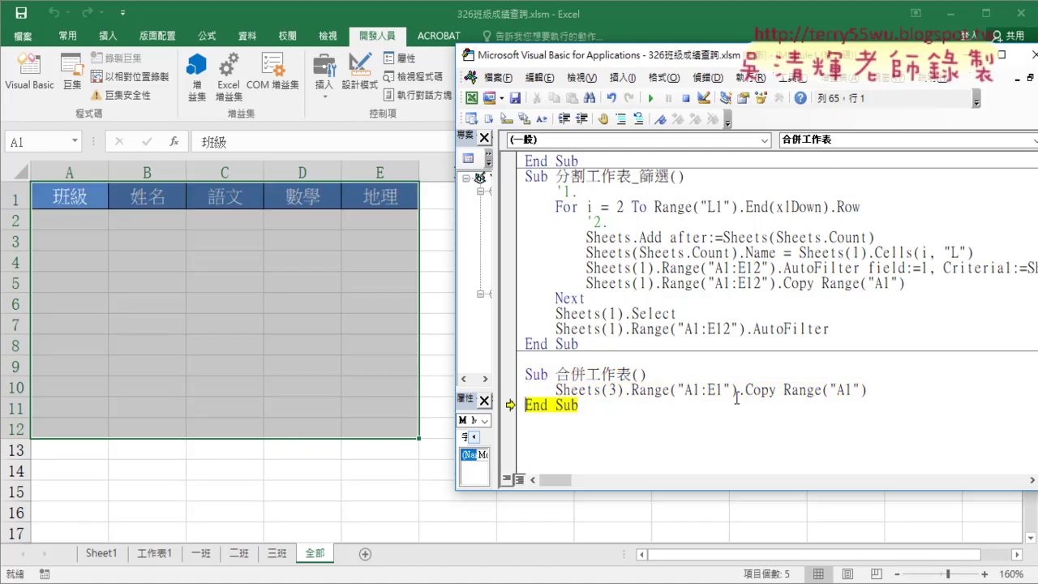
{"action": "left_click", "coordinate": [920, 390]}
{"action": "key", "text": "Return"}
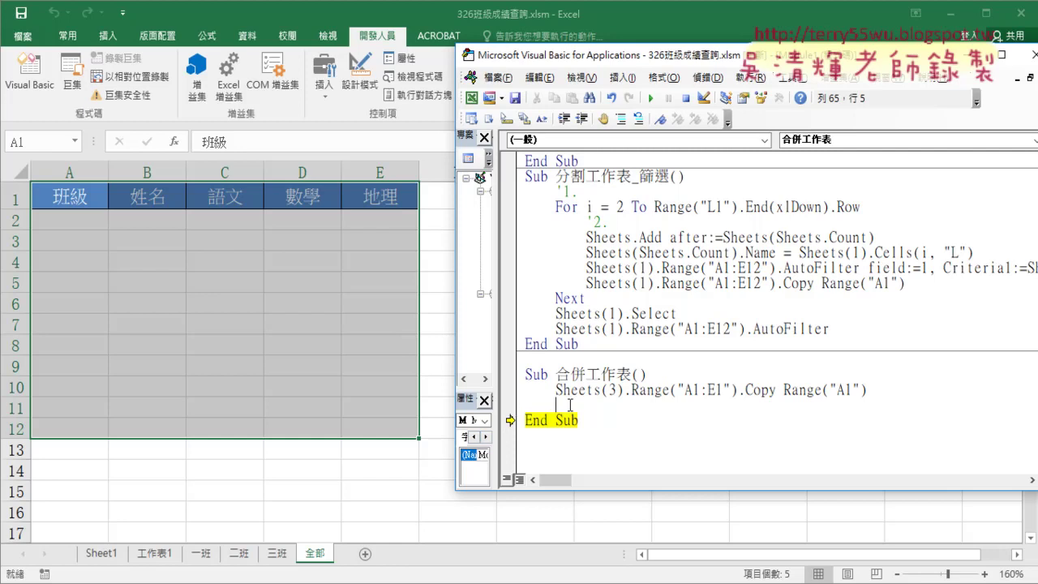
Compare the 一班 data rows A2:E7 with cell A2 on the 全部 sheet
{"action": "left_click", "coordinate": [201, 555]}
{"action": "mouse_move", "coordinate": [46, 196]}
{"action": "left_mouse_down"}
{"action": "mouse_move", "coordinate": [153, 243]}
{"action": "mouse_move", "coordinate": [232, 261]}
{"action": "left_mouse_up"}
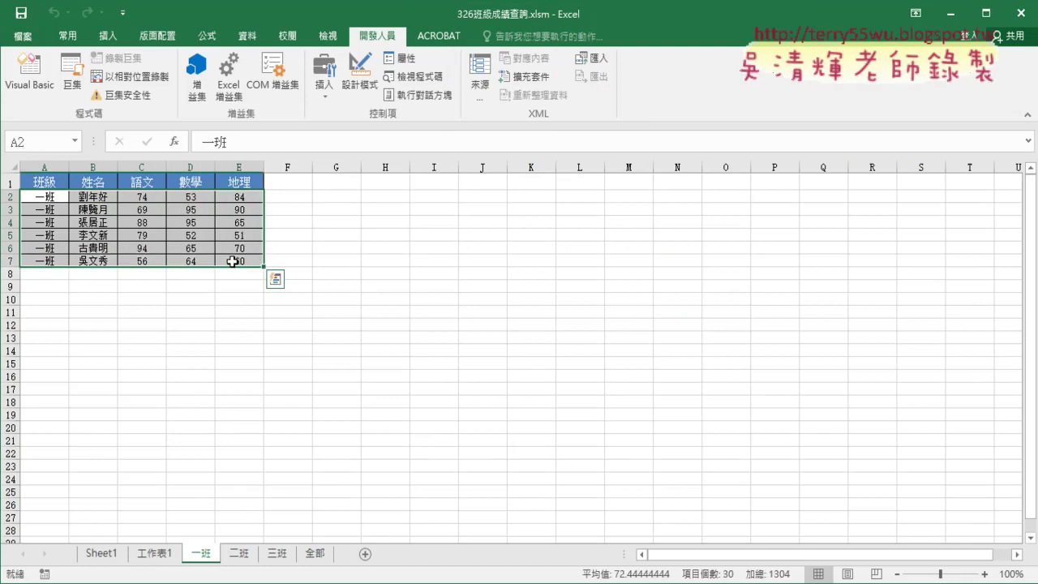
{"action": "left_click", "coordinate": [317, 554]}
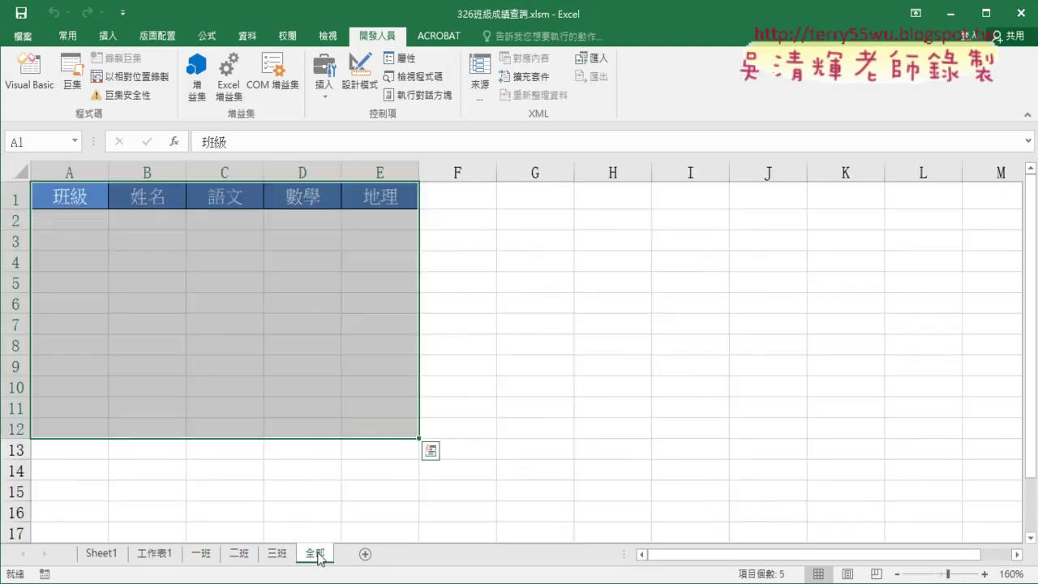
{"action": "left_click", "coordinate": [62, 219]}
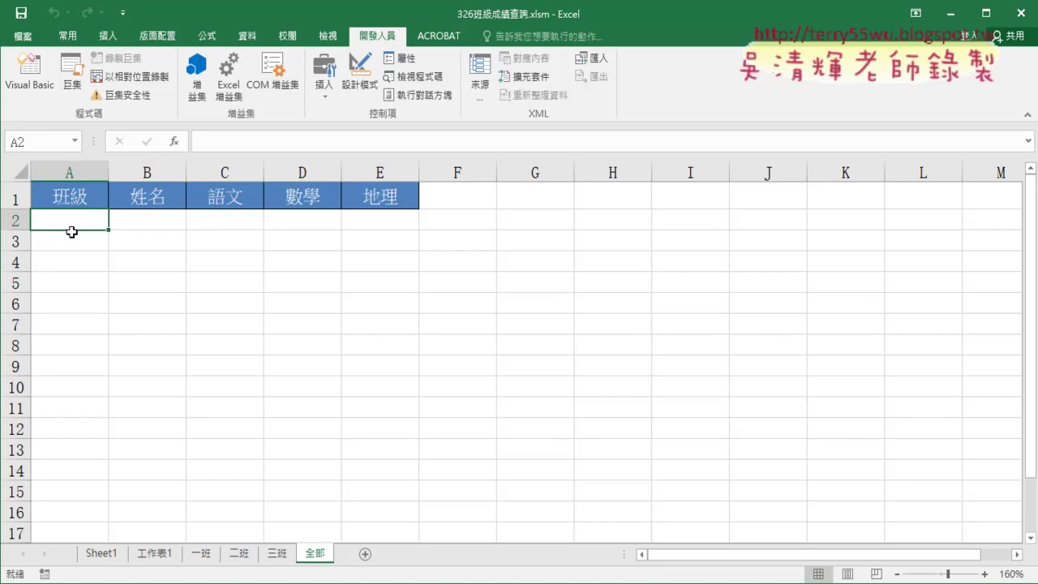
{"action": "left_click", "coordinate": [202, 555]}
{"action": "left_click_drag", "start_coordinate": [46, 197], "coordinate": [232, 260]}
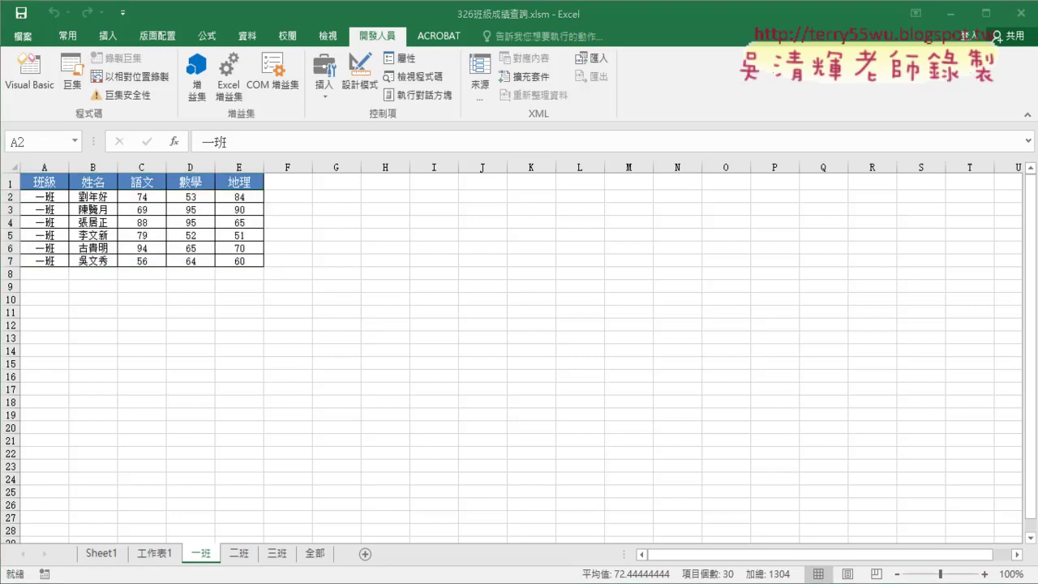
Begin the new macro line with r1, then glance at the 全部 and 一班 sheets
{"action": "key", "text": "alt+F11"}
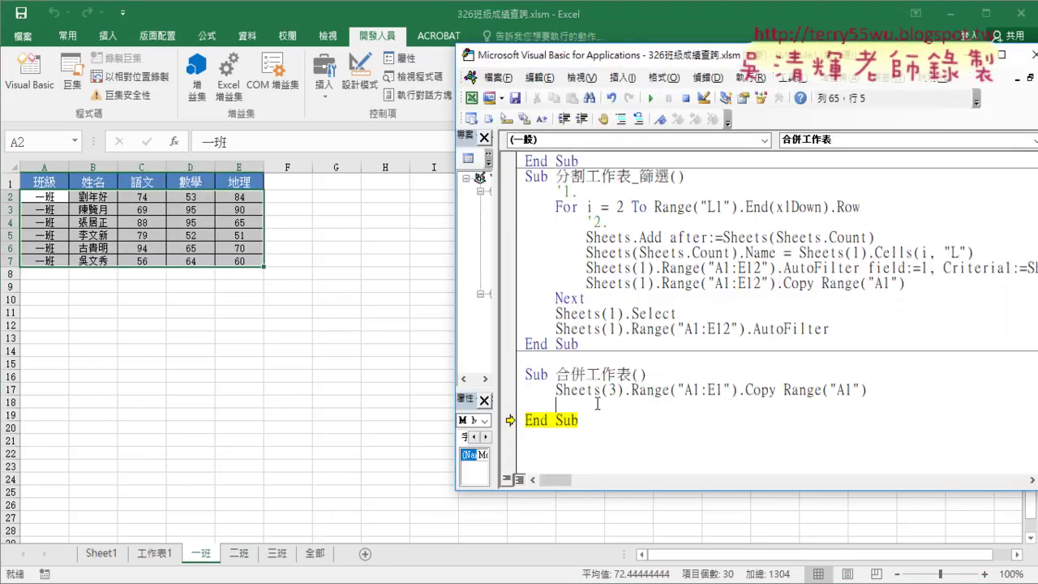
{"action": "type", "text": "r"}
{"action": "type", "text": "1"}
{"action": "left_click", "coordinate": [316, 553]}
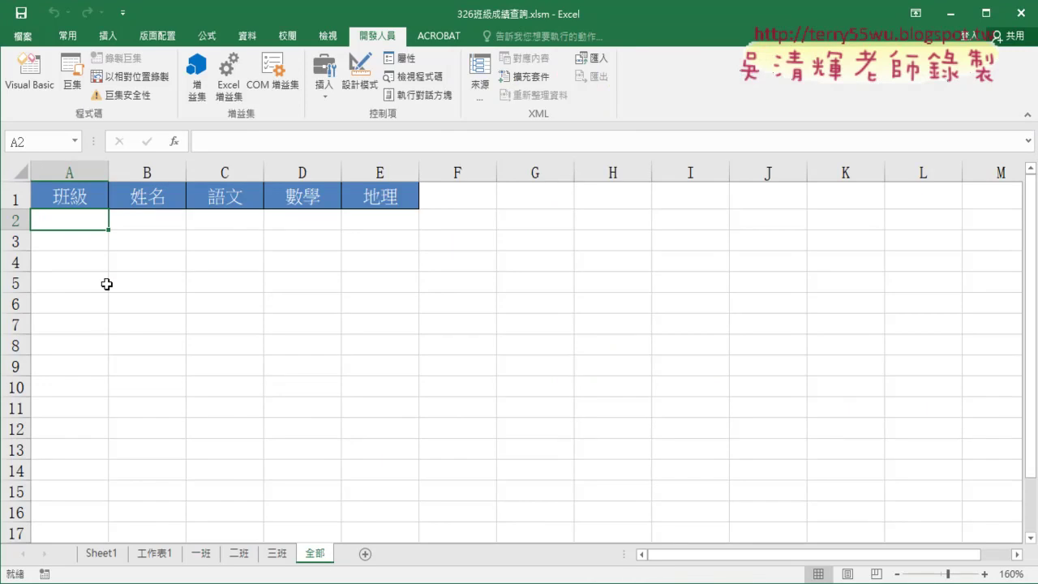
{"action": "left_click", "coordinate": [203, 554]}
Complete the line r1 = Range("A1").End(xlDown).Row and start a new line below it
{"action": "left_click", "coordinate": [47, 86]}
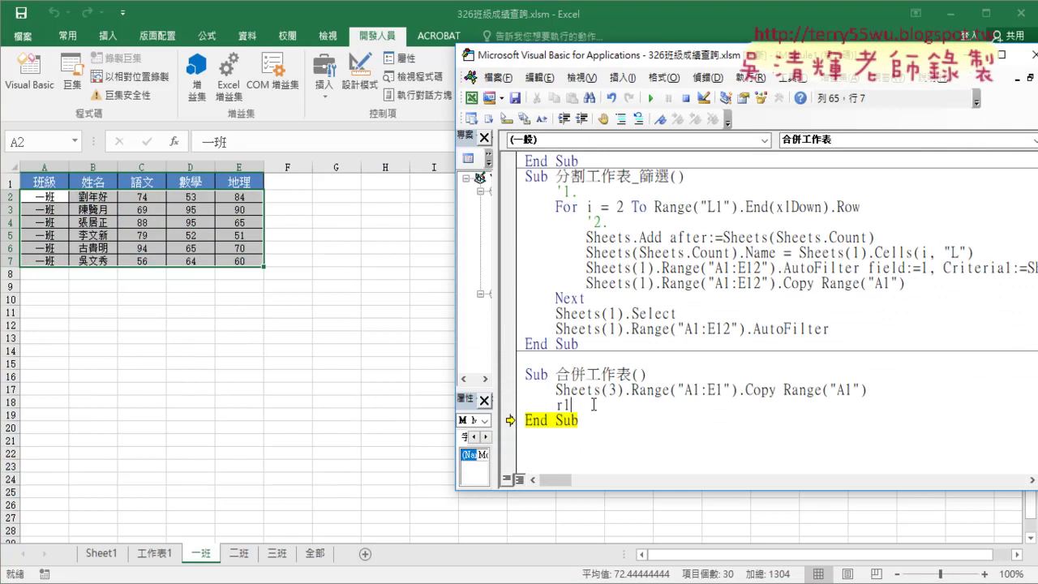
{"action": "type", "text": "="}
{"action": "left_click", "coordinate": [657, 206]}
{"action": "key", "text": "Return"}
{"action": "mouse_move", "coordinate": [655, 207]}
{"action": "left_mouse_down"}
{"action": "mouse_move", "coordinate": [859, 206]}
{"action": "mouse_move", "coordinate": [717, 415]}
{"action": "left_mouse_up"}
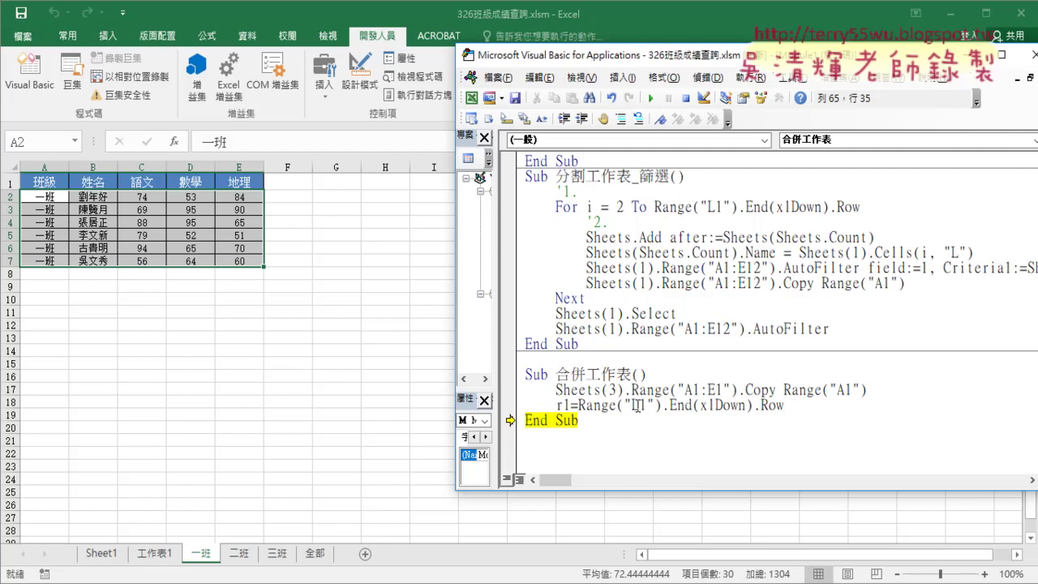
{"action": "left_click_drag", "start_coordinate": [641, 405], "coordinate": [632, 405]}
{"action": "type", "text": "A"}
{"action": "left_click", "coordinate": [798, 409]}
{"action": "key", "text": "Return"}
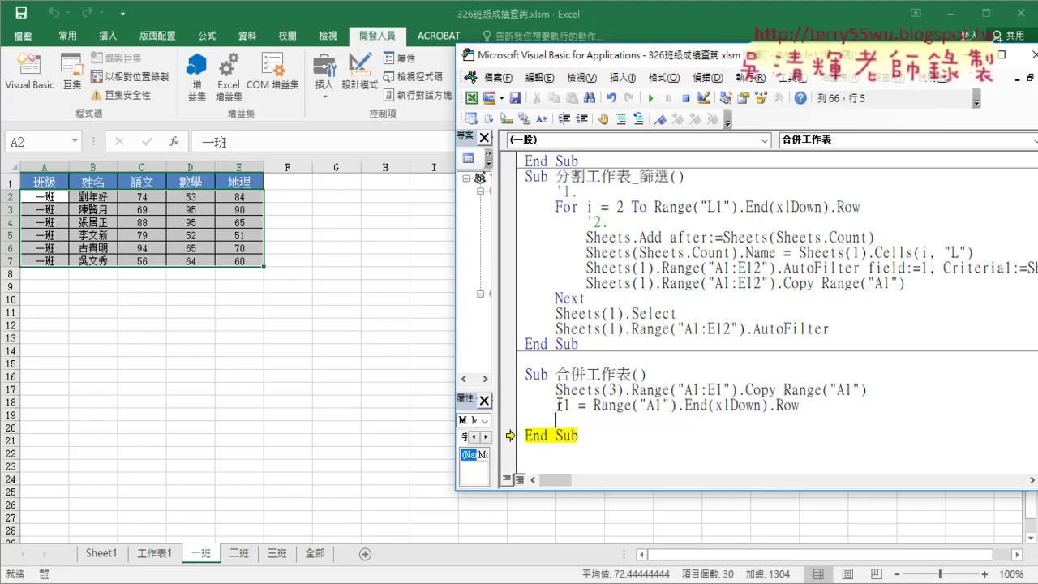
Duplicate the Range("A1:E1").Copy Range("A1") statement onto the new line
{"action": "left_click_drag", "start_coordinate": [633, 390], "coordinate": [736, 390]}
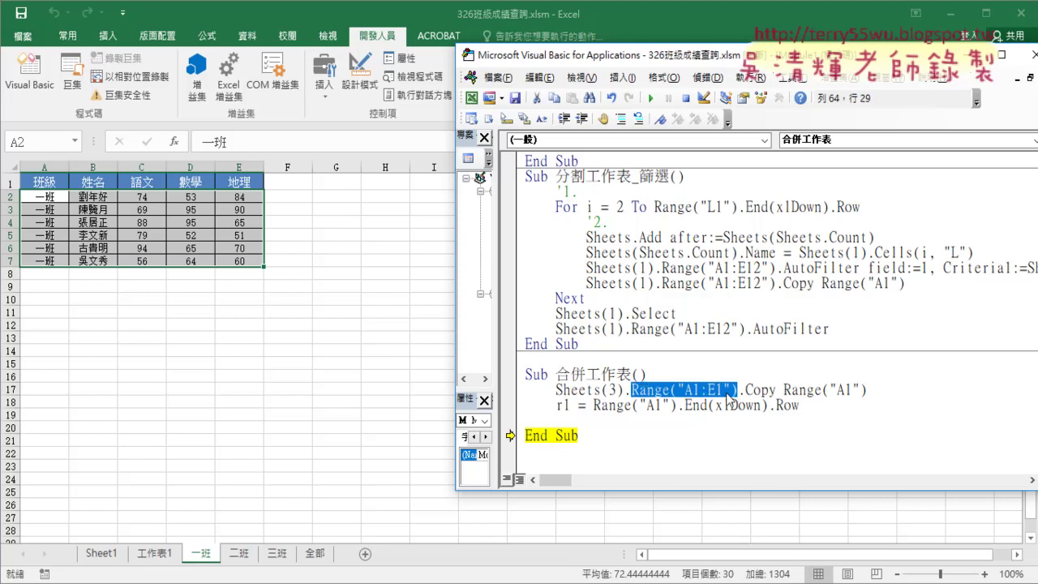
{"action": "key", "text": "Left"}
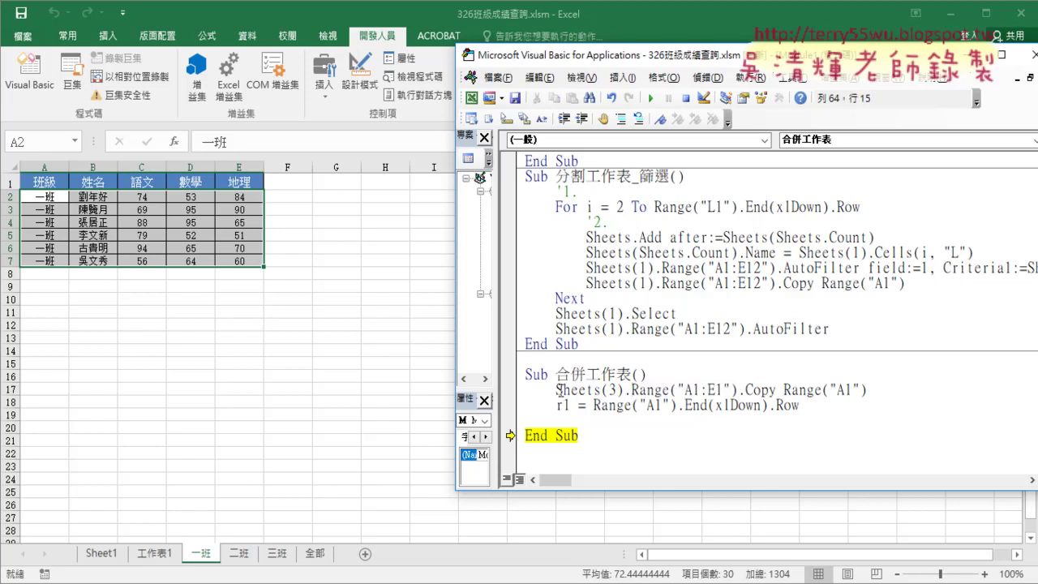
{"action": "left_click_drag", "start_coordinate": [631, 390], "coordinate": [872, 390]}
{"action": "left_click_drag", "start_coordinate": [788, 392], "coordinate": [689, 424]}
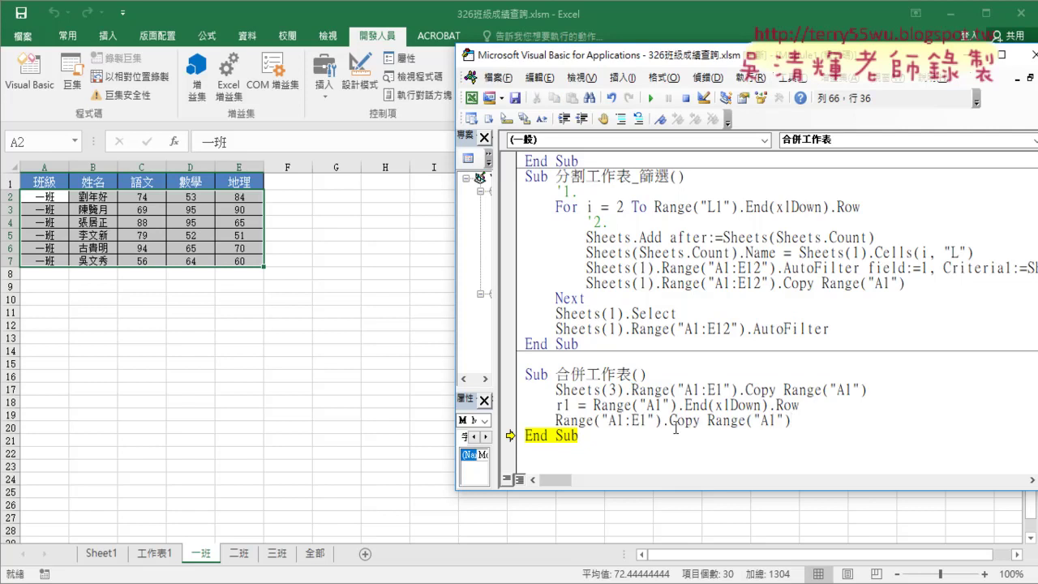
Edit the duplicate into Range("A2:E" & r1).Copy Range("A2")
{"action": "left_click_drag", "start_coordinate": [623, 421], "coordinate": [615, 421]}
{"action": "type", "text": "2"}
{"action": "left_click_drag", "start_coordinate": [649, 421], "coordinate": [641, 421]}
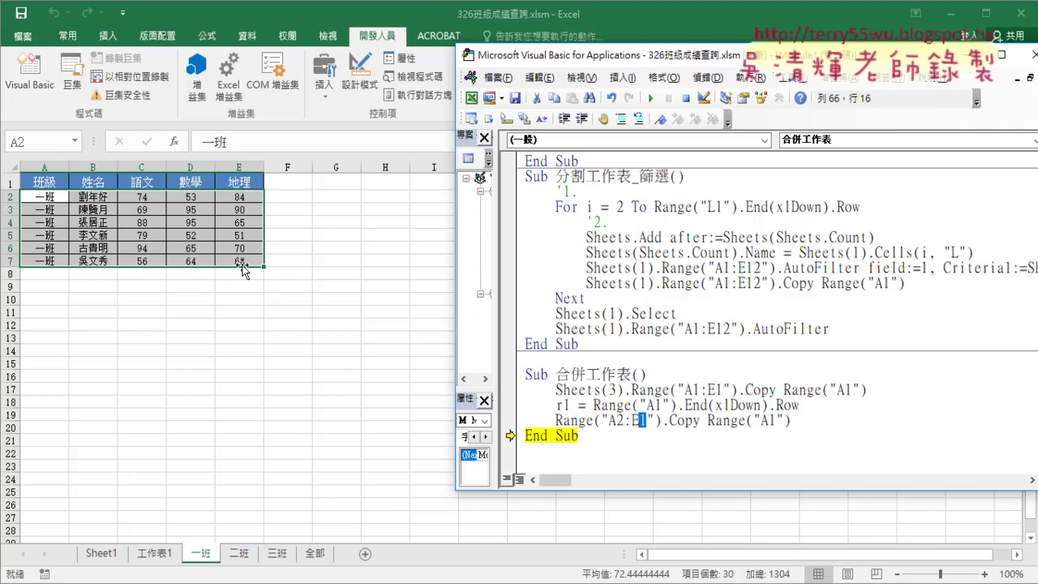
{"action": "type", "text": "7"}
{"action": "left_click_drag", "start_coordinate": [647, 420], "coordinate": [636, 420]}
{"action": "key", "text": "BackSpace"}
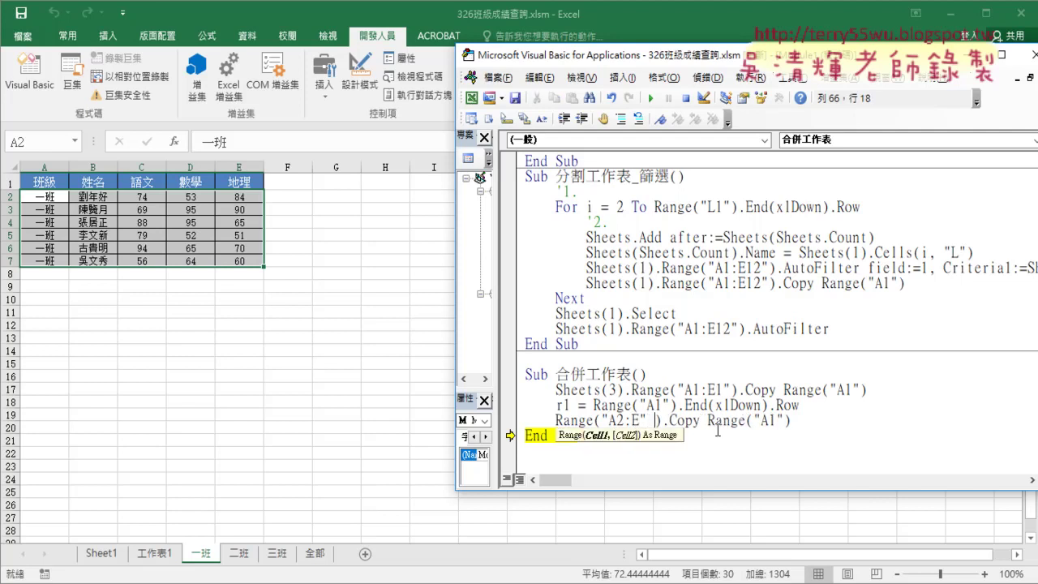
{"action": "type", "text": "& "}
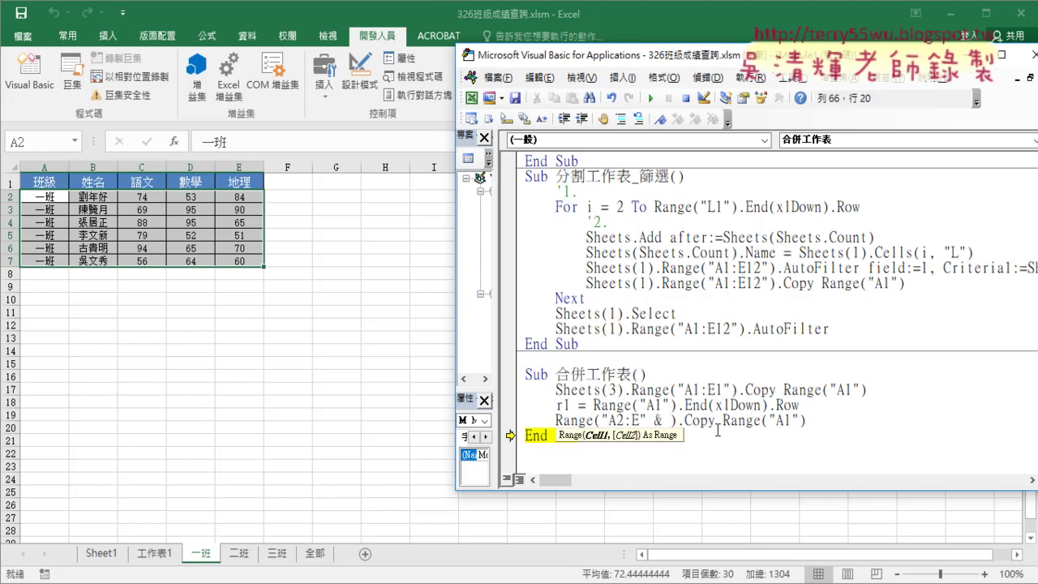
{"action": "type", "text": "r1"}
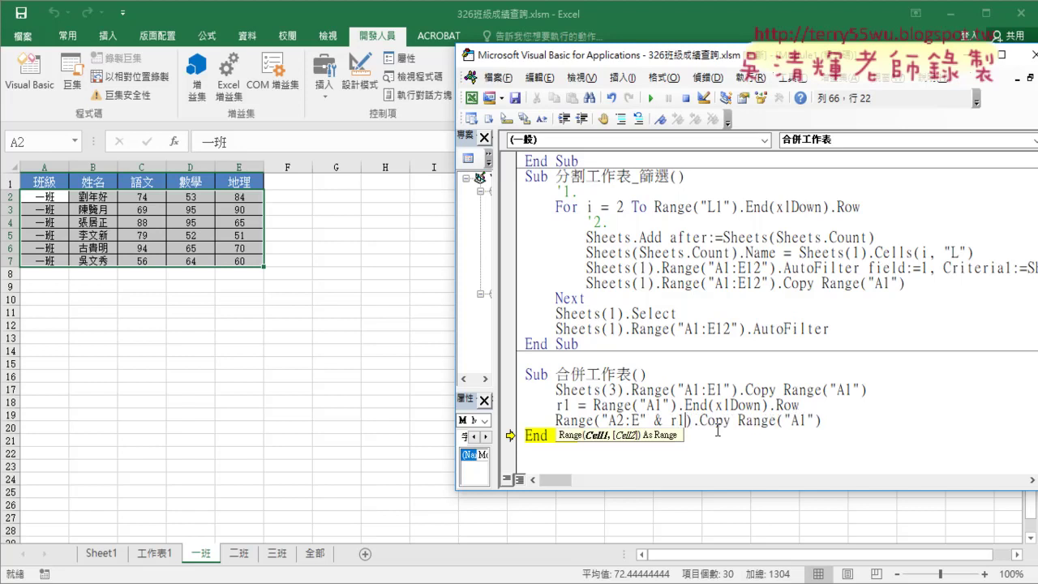
{"action": "left_click_drag", "start_coordinate": [688, 420], "coordinate": [669, 420]}
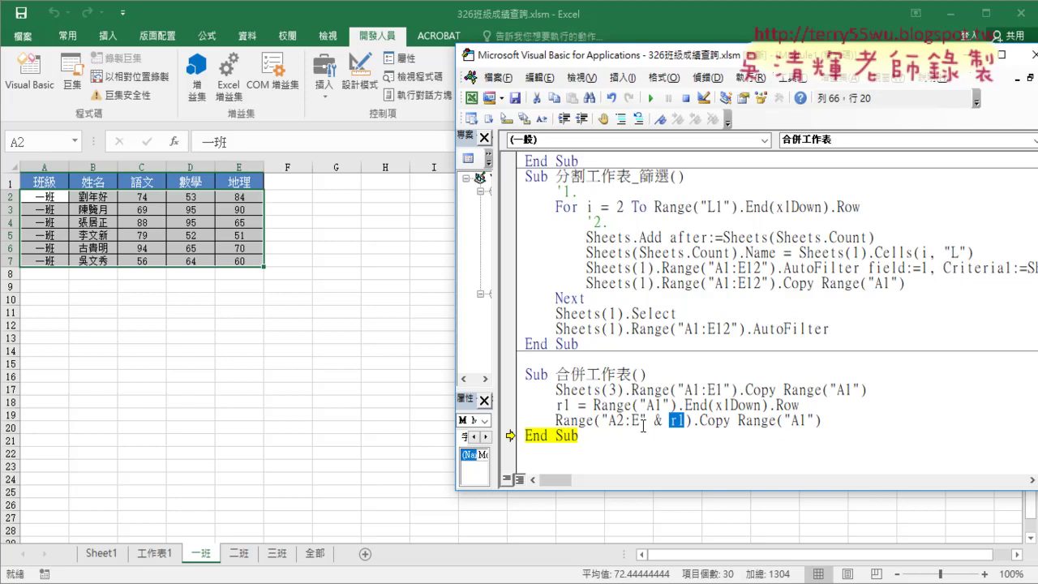
{"action": "left_click_drag", "start_coordinate": [808, 419], "coordinate": [799, 421]}
{"action": "type", "text": "2"}
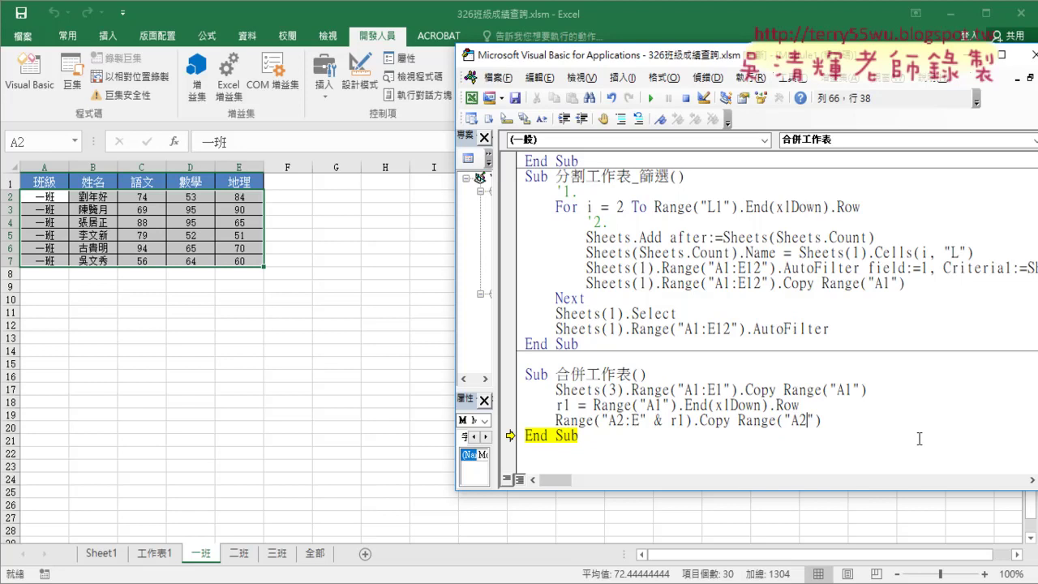
{"action": "key", "text": "shift+Left"}
Insert the line r2 = 2 below the r1 line
{"action": "left_click", "coordinate": [821, 407]}
{"action": "key", "text": "Return"}
{"action": "type", "text": "r"}
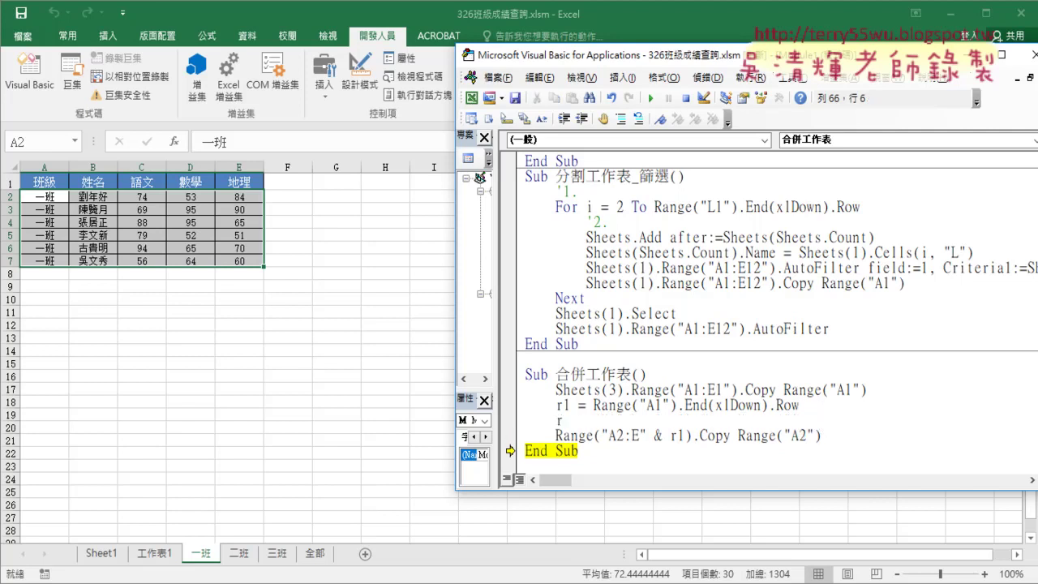
{"action": "type", "text": "2"}
{"action": "type", "text": "="}
{"action": "type", "text": "2"}
Change the copy destination to Range("A" & r2) and add a blank line after r2 = 2
{"action": "left_click", "coordinate": [859, 430]}
{"action": "key", "text": "Return"}
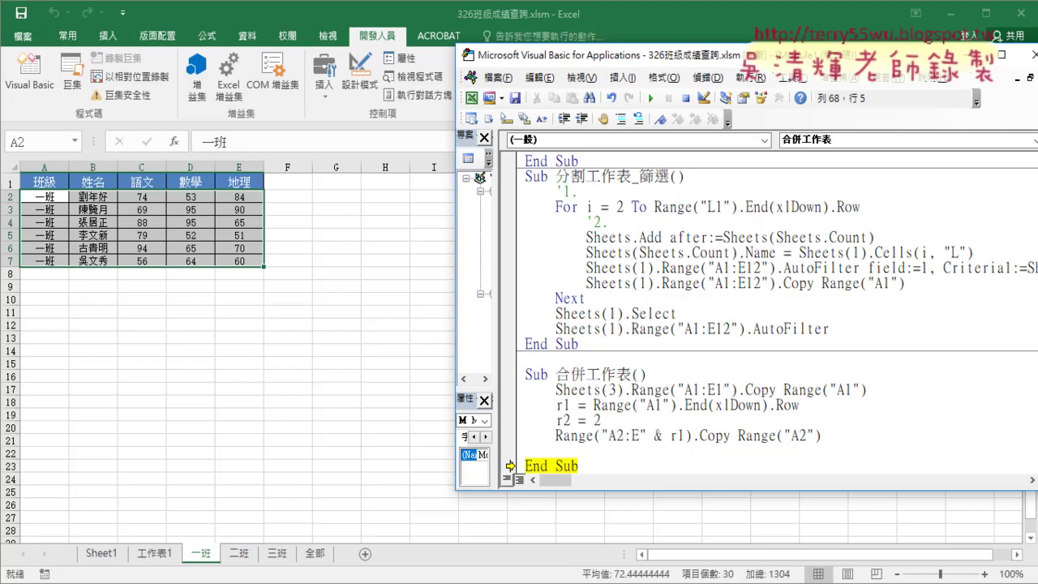
{"action": "mouse_move", "coordinate": [810, 436]}
{"action": "left_mouse_down"}
{"action": "mouse_move", "coordinate": [790, 435]}
{"action": "mouse_move", "coordinate": [810, 436]}
{"action": "left_mouse_up"}
{"action": "left_click", "coordinate": [817, 435]}
{"action": "type", "text": "\""}
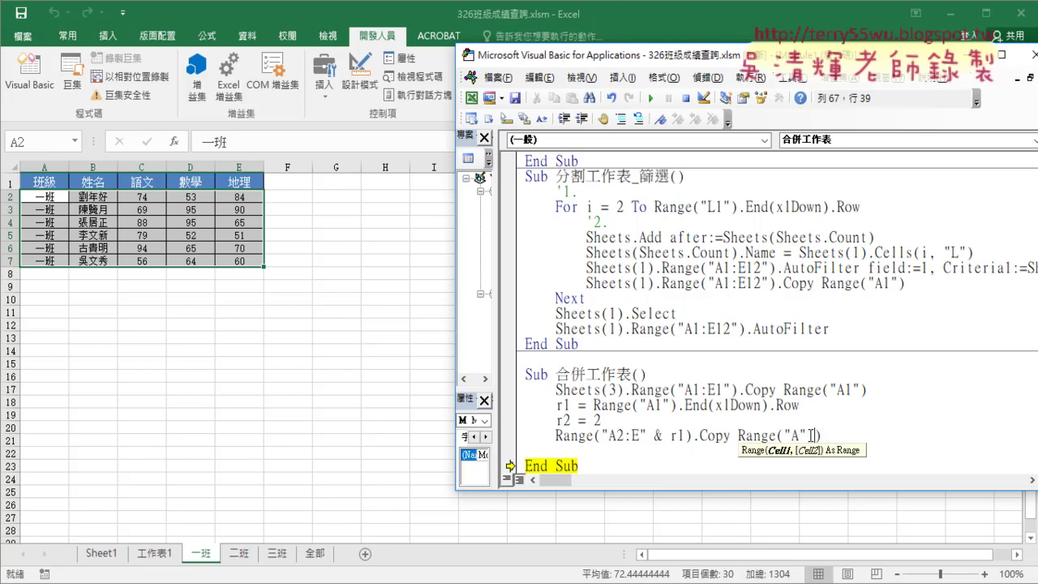
{"action": "type", "text": " & r"}
{"action": "type", "text": "2"}
{"action": "left_click_drag", "start_coordinate": [554, 436], "coordinate": [850, 436]}
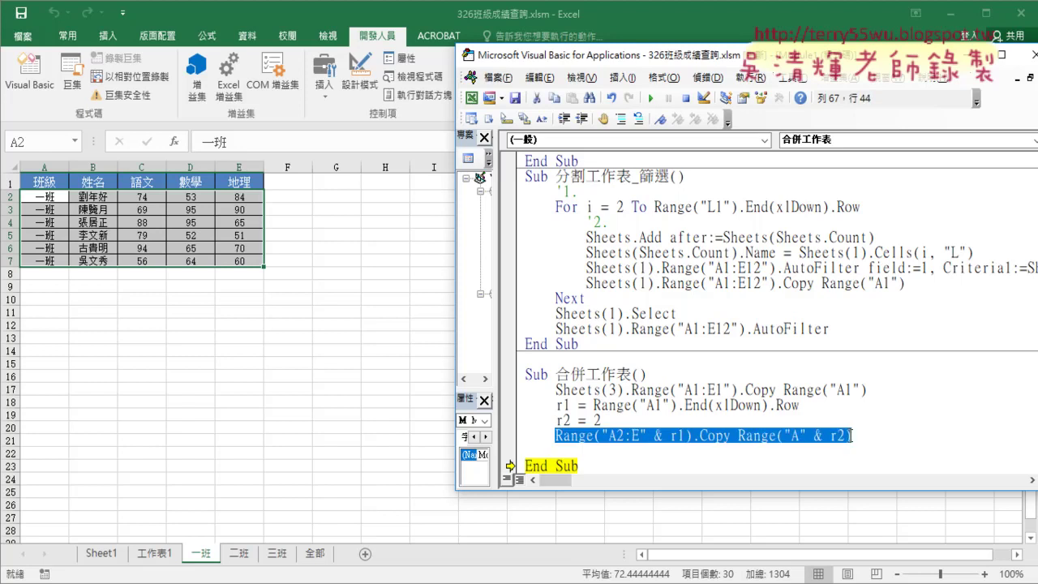
{"action": "left_click", "coordinate": [627, 421]}
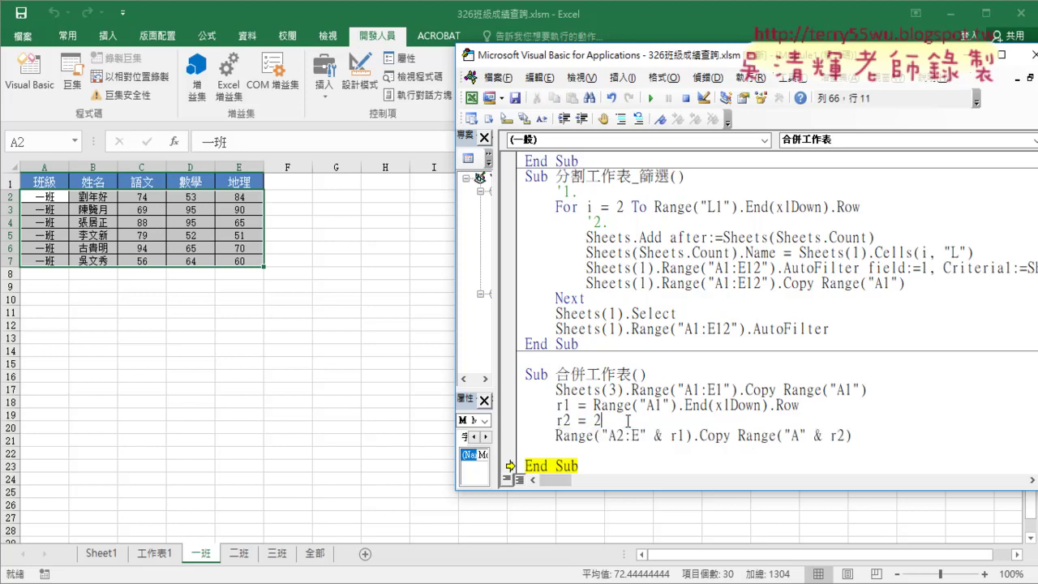
{"action": "key", "text": "Return"}
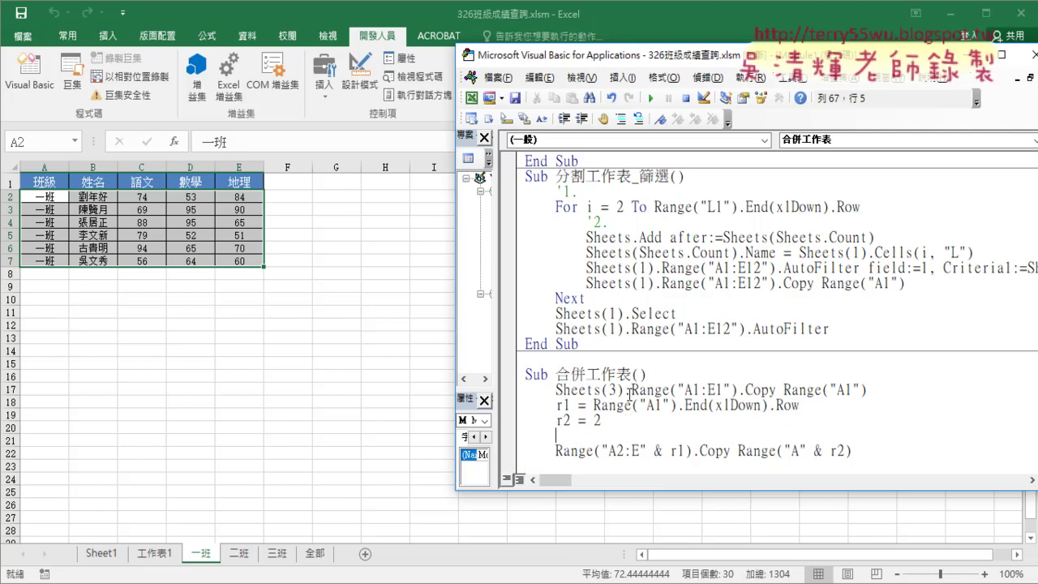
Add the Sheets(3). prefix to the data copy line and inspect its sheet index 3
{"action": "mouse_move", "coordinate": [631, 390]}
{"action": "left_mouse_down"}
{"action": "mouse_move", "coordinate": [555, 390]}
{"action": "mouse_move", "coordinate": [556, 457]}
{"action": "left_mouse_up"}
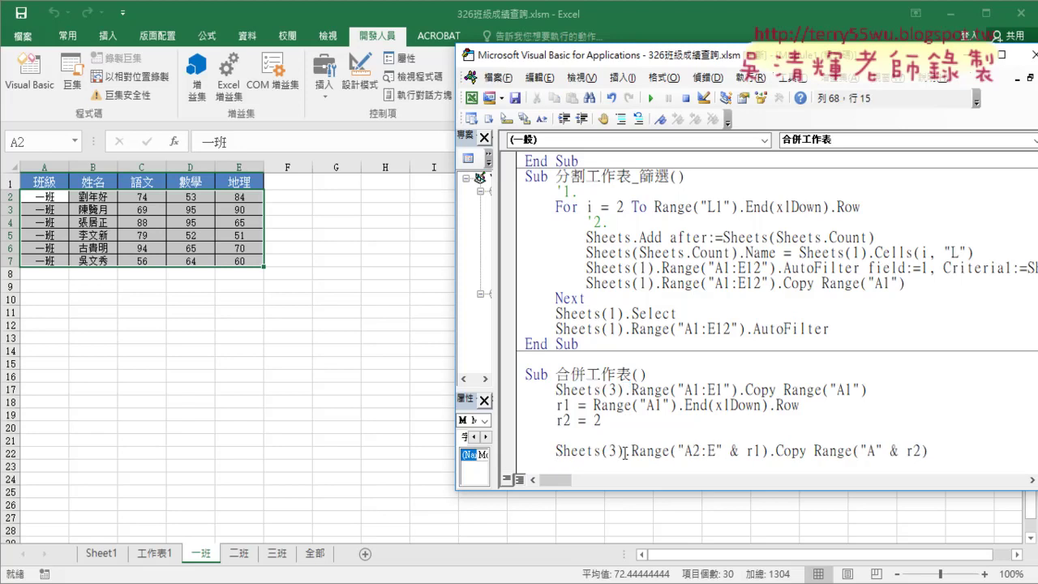
{"action": "left_click", "coordinate": [634, 438]}
{"action": "key", "text": "F8"}
{"action": "double_click", "coordinate": [614, 359]}
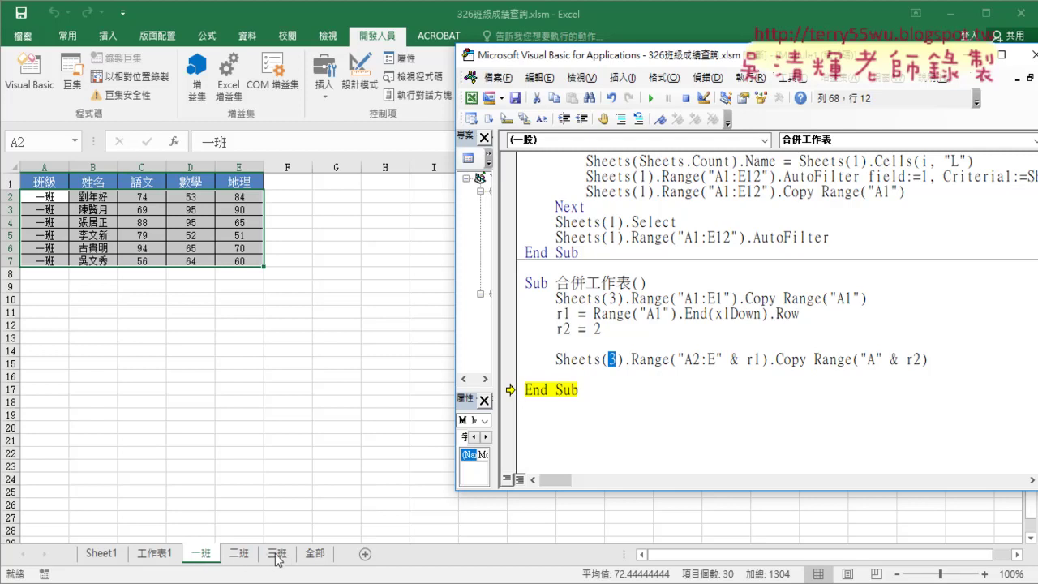
{"action": "mouse_move", "coordinate": [612, 358]}
Wrap the indented copy line in a For i = 3 To 5 … Next loop
{"action": "left_click", "coordinate": [614, 344]}
{"action": "type", "text": "f"}
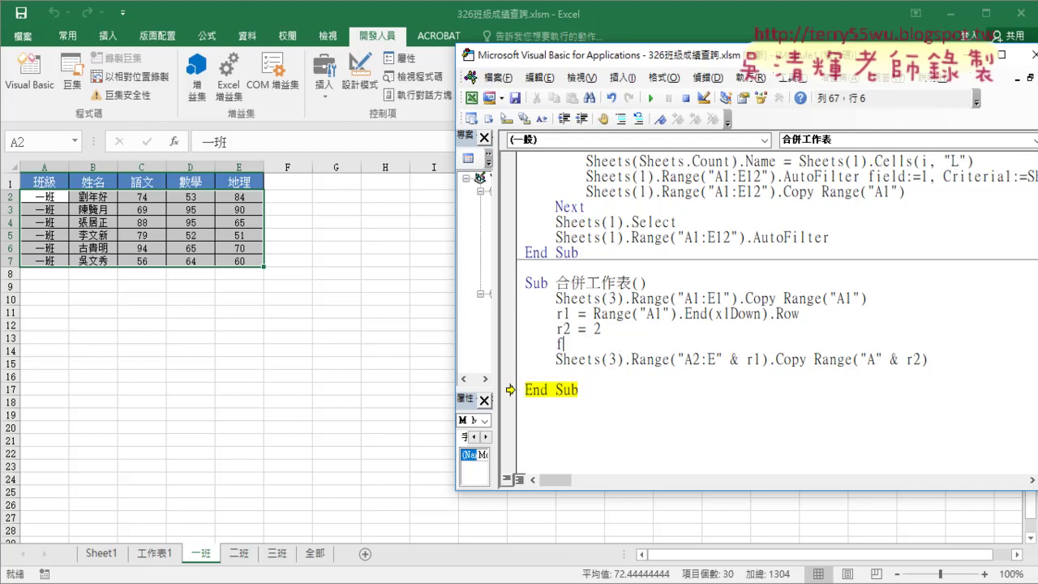
{"action": "type", "text": "or "}
{"action": "type", "text": "i"}
{"action": "type", "text": "=3"}
{"action": "type", "text": "to"}
{"action": "type", "text": " 5"}
{"action": "key", "text": "Return"}
{"action": "key", "text": "Return"}
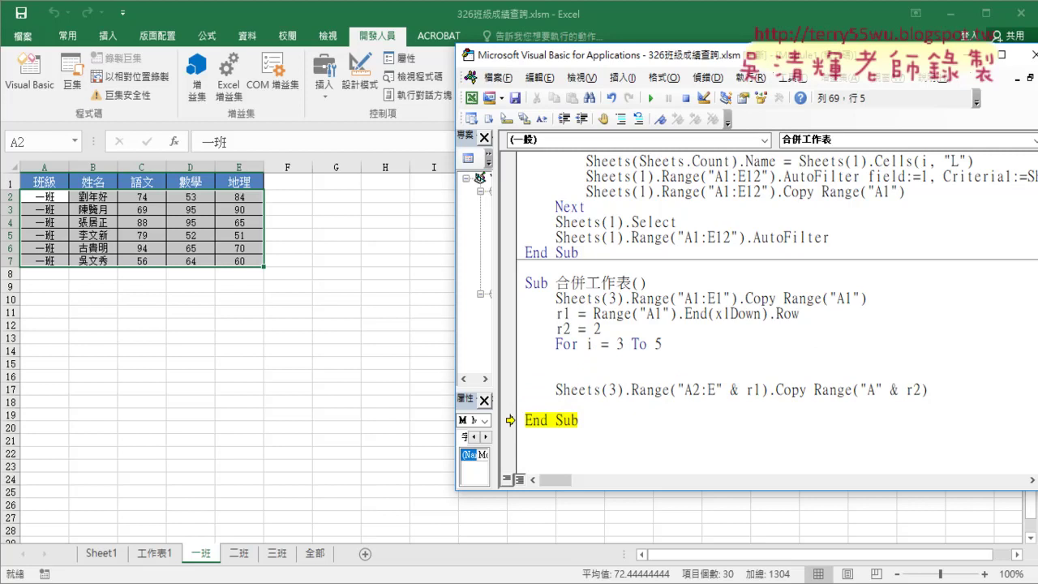
{"action": "type", "text": "next"}
{"action": "mouse_move", "coordinate": [929, 390]}
{"action": "left_mouse_down"}
{"action": "mouse_move", "coordinate": [516, 390]}
{"action": "mouse_move", "coordinate": [527, 360]}
{"action": "left_mouse_up"}
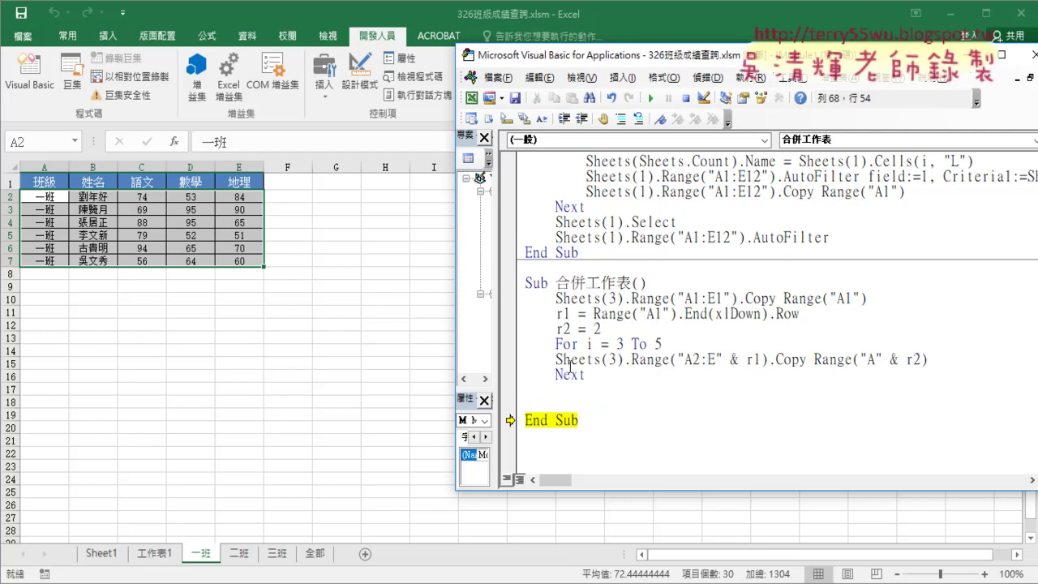
{"action": "left_click", "coordinate": [556, 359]}
{"action": "key", "text": "Tab"}
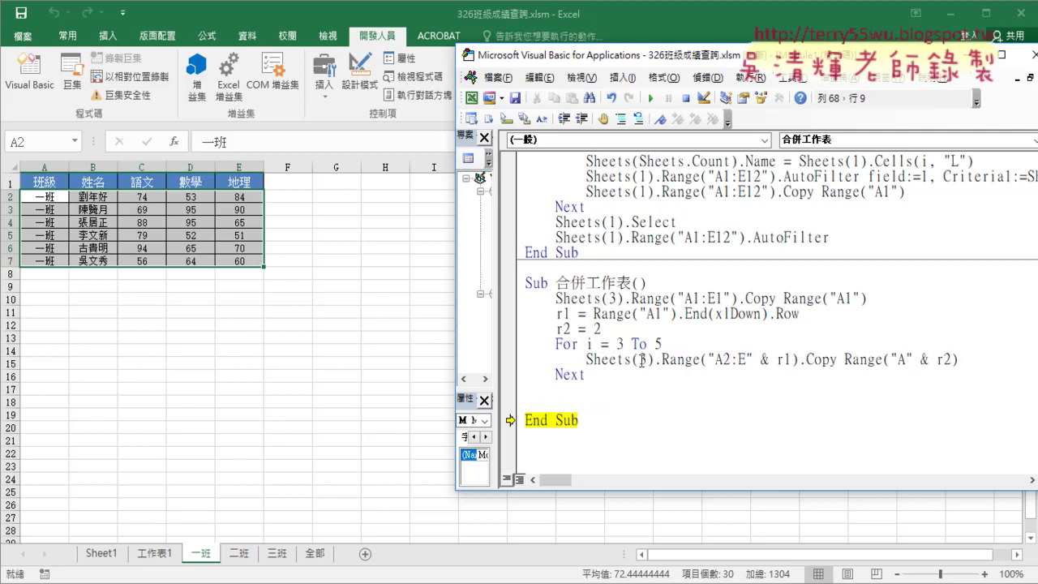
Change Sheets(3) to Sheets(i), remove blank lines before End Sub, and reset execution to the header line
{"action": "double_click", "coordinate": [641, 360]}
{"action": "type", "text": "i"}
{"action": "left_click", "coordinate": [602, 374]}
{"action": "key", "text": "Delete"}
{"action": "key", "text": "Delete"}
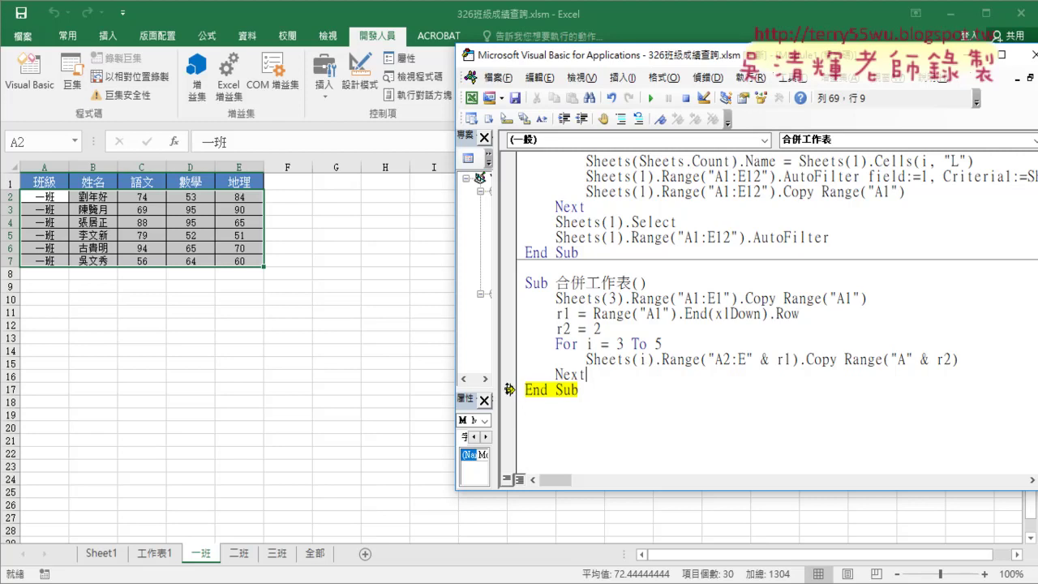
{"action": "left_click_drag", "start_coordinate": [510, 389], "coordinate": [511, 298]}
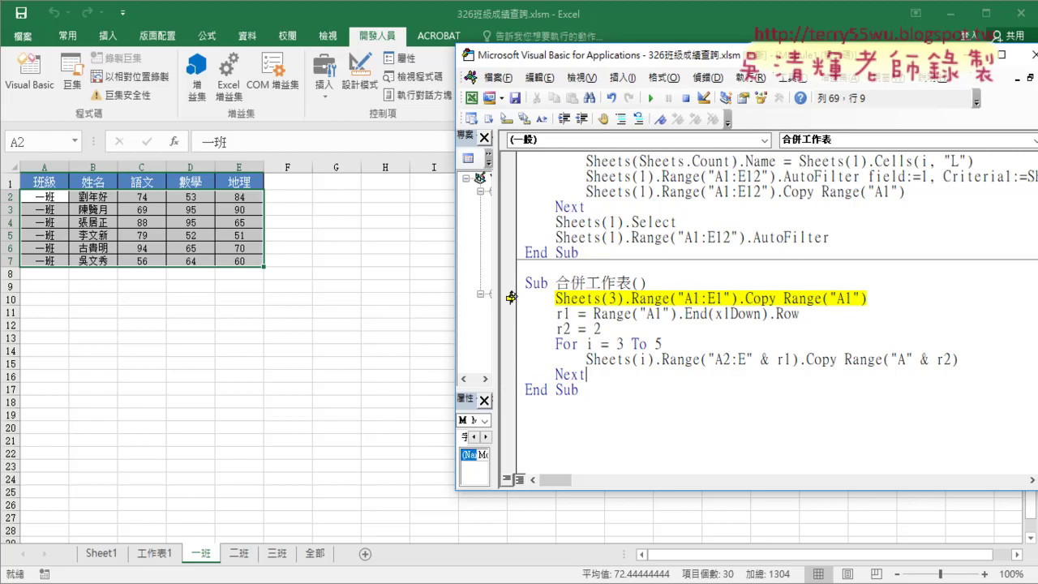
Confirm the 全部 sheet shows only headers, then run the header copy line with F8
{"action": "left_click", "coordinate": [317, 554]}
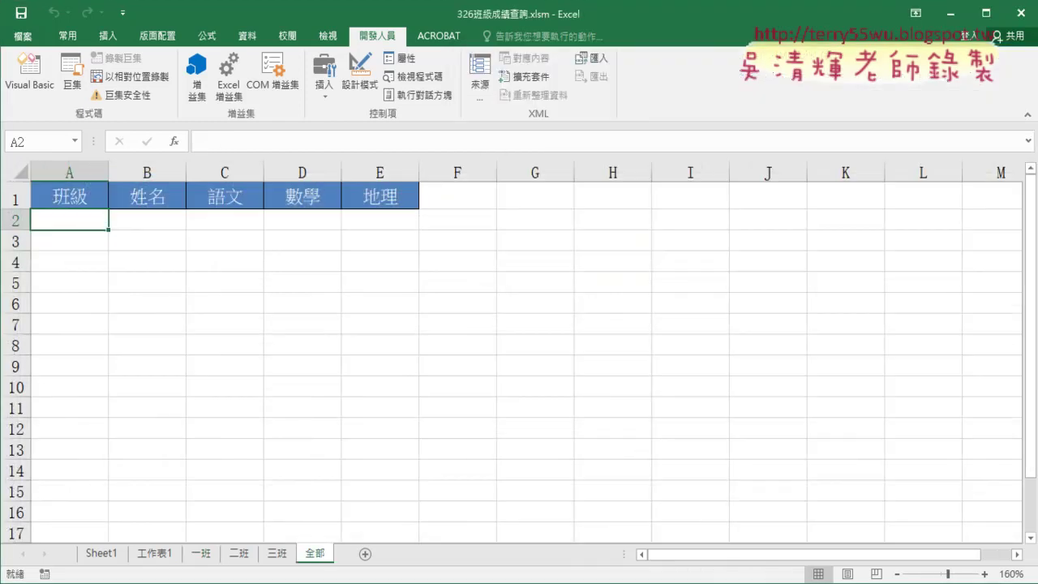
{"action": "mouse_move", "coordinate": [273, 581]}
{"action": "left_click", "coordinate": [283, 535]}
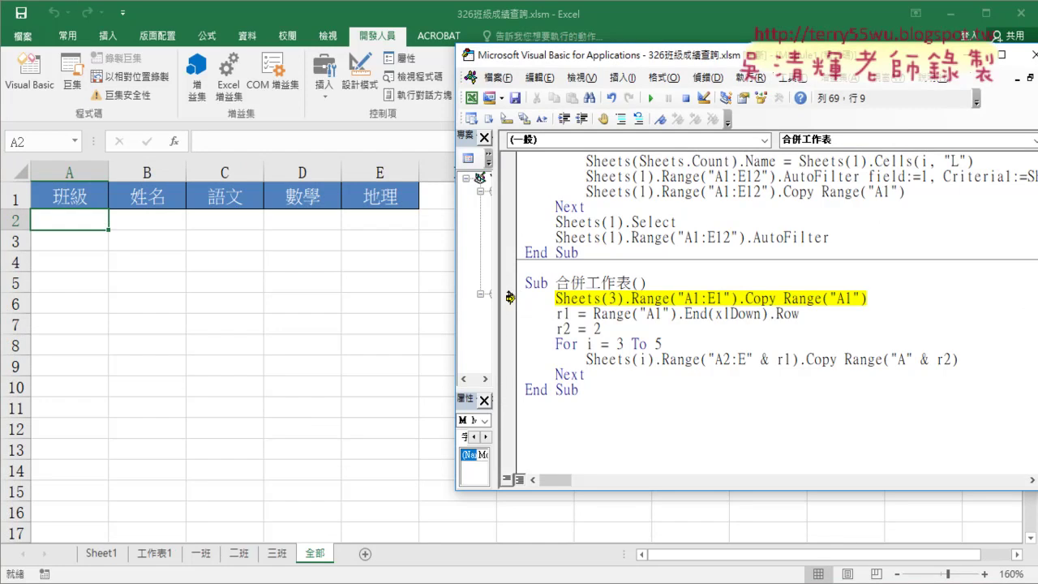
{"action": "key", "text": "F8"}
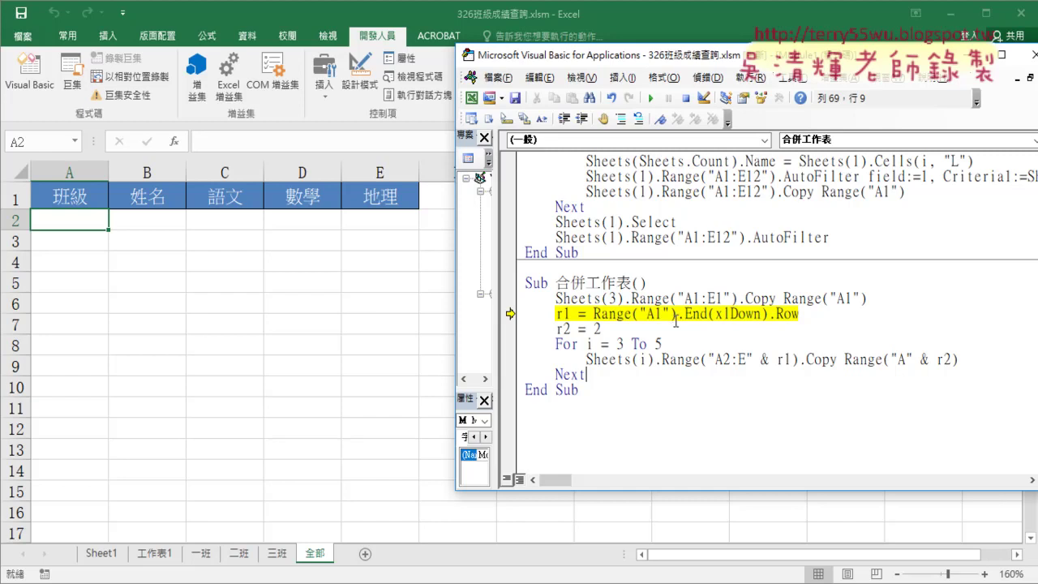
Move the r1 assignment line inside the For loop and remove the leftover blank line
{"action": "left_click_drag", "start_coordinate": [601, 328], "coordinate": [509, 314]}
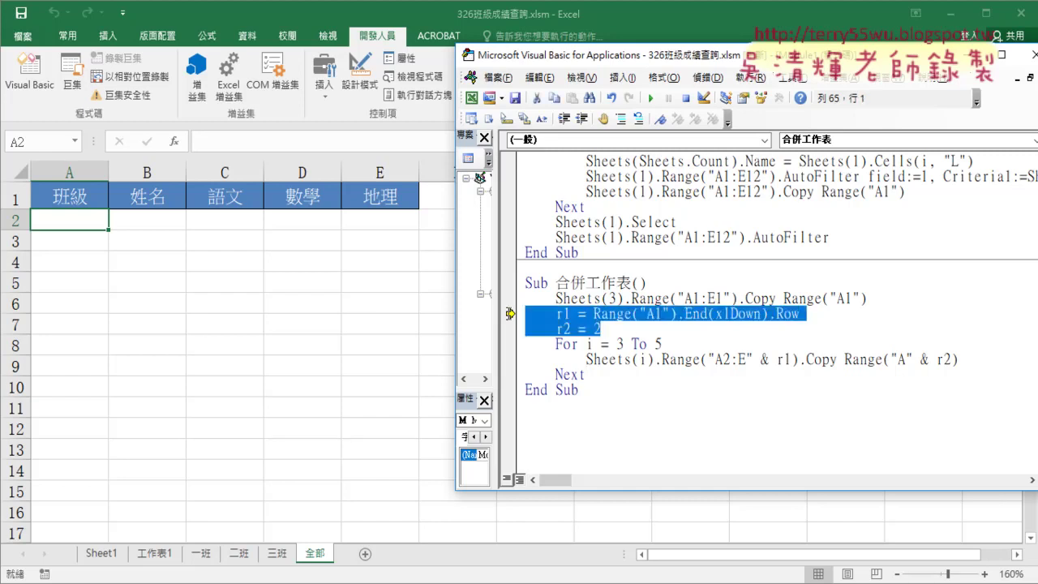
{"action": "left_click", "coordinate": [690, 316]}
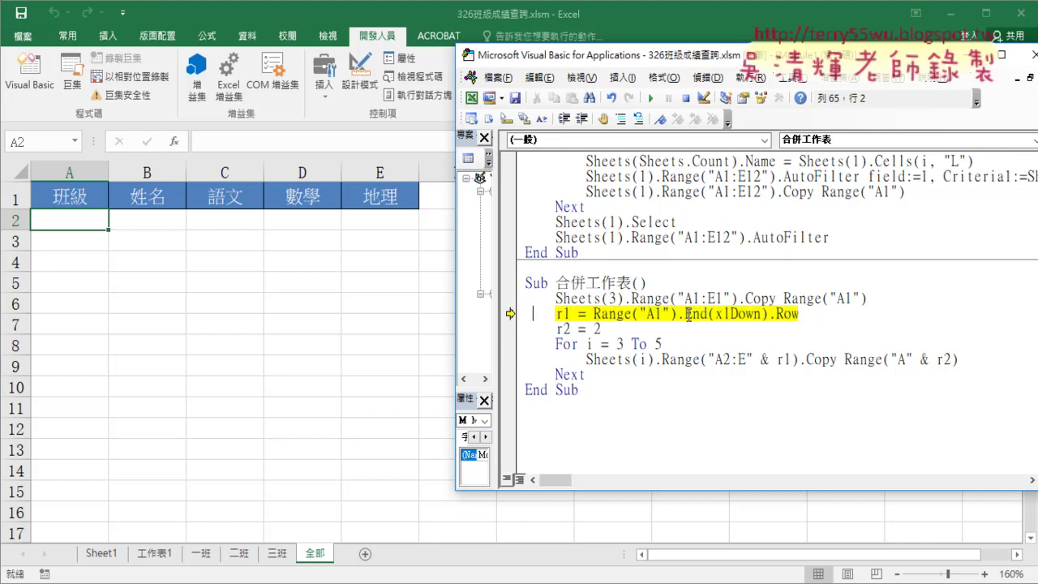
{"action": "left_click_drag", "start_coordinate": [799, 313], "coordinate": [562, 314]}
{"action": "left_click", "coordinate": [676, 347]}
{"action": "key", "text": "Return"}
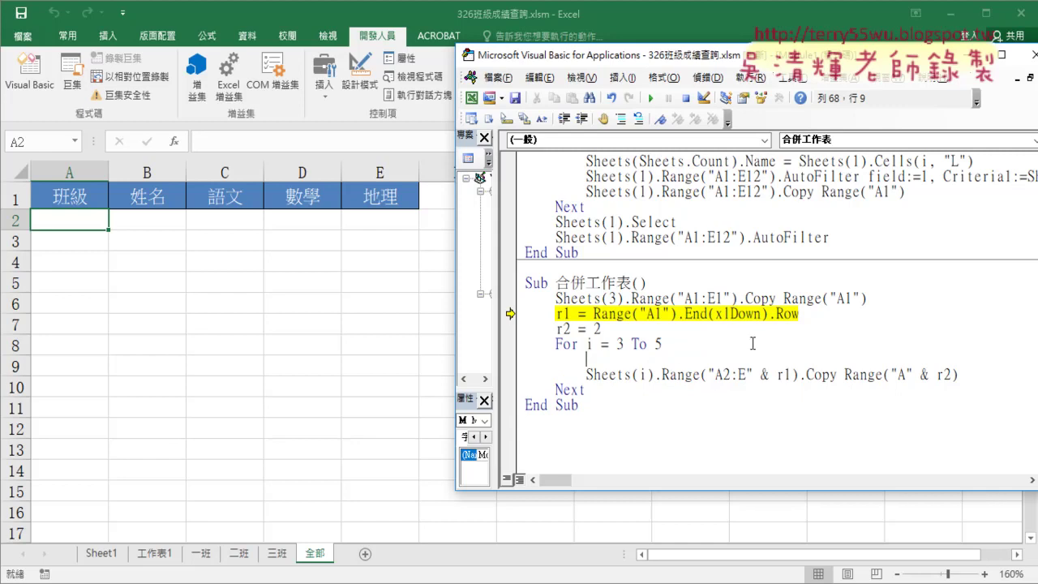
{"action": "mouse_move", "coordinate": [799, 313]}
{"action": "left_mouse_down"}
{"action": "mouse_move", "coordinate": [555, 314]}
{"action": "mouse_move", "coordinate": [587, 359]}
{"action": "left_mouse_up"}
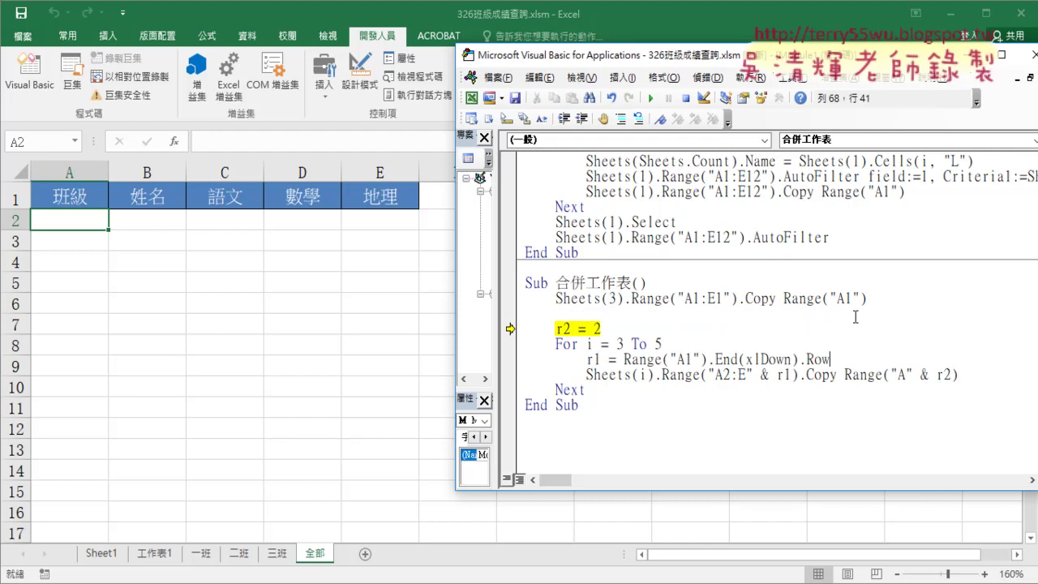
{"action": "left_click", "coordinate": [885, 299]}
{"action": "key", "text": "Delete"}
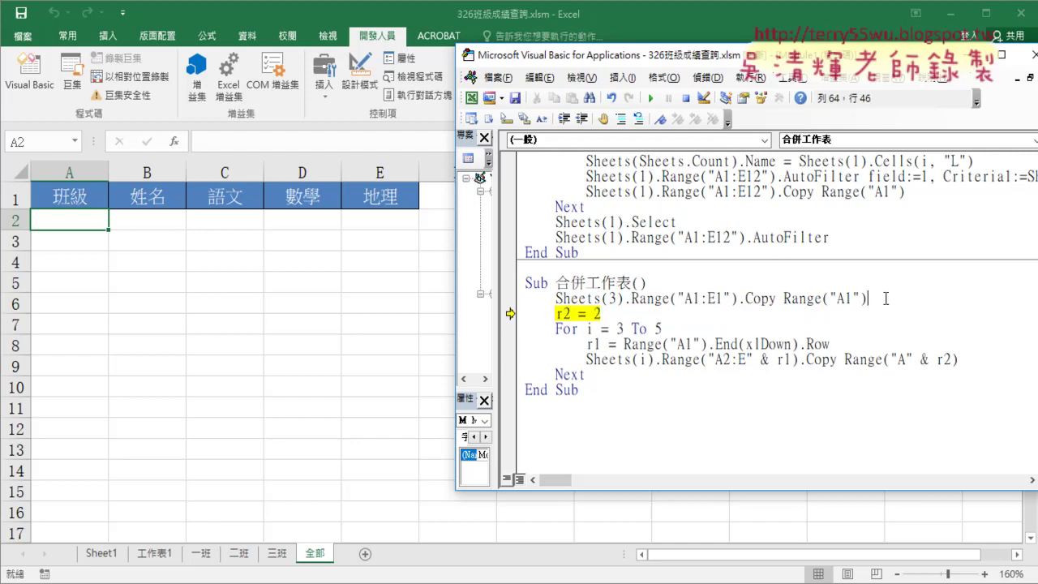
Prefix Range with Sheets(i). in the r1 line and step the macro to For i = 3 To 5
{"action": "left_click", "coordinate": [659, 358]}
{"action": "left_click_drag", "start_coordinate": [659, 358], "coordinate": [585, 358]}
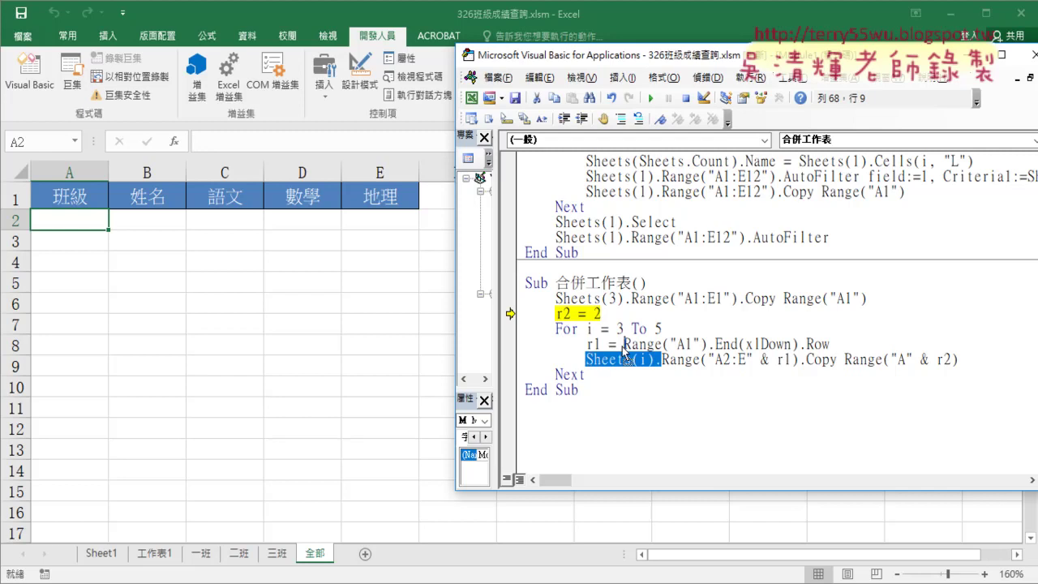
{"action": "left_click_drag", "start_coordinate": [625, 353], "coordinate": [622, 344]}
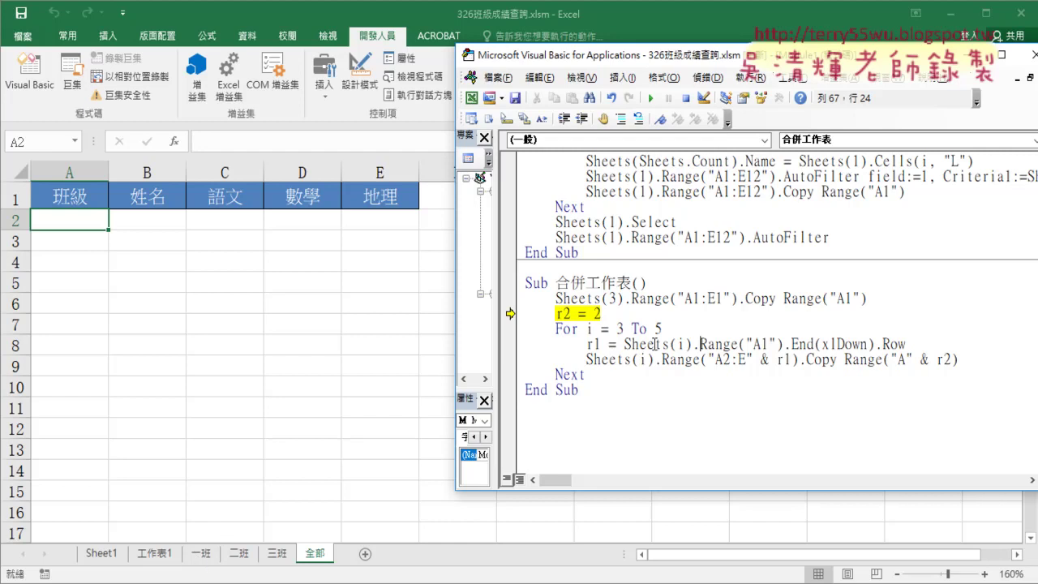
{"action": "left_click", "coordinate": [596, 344]}
{"action": "double_click", "coordinate": [594, 343]}
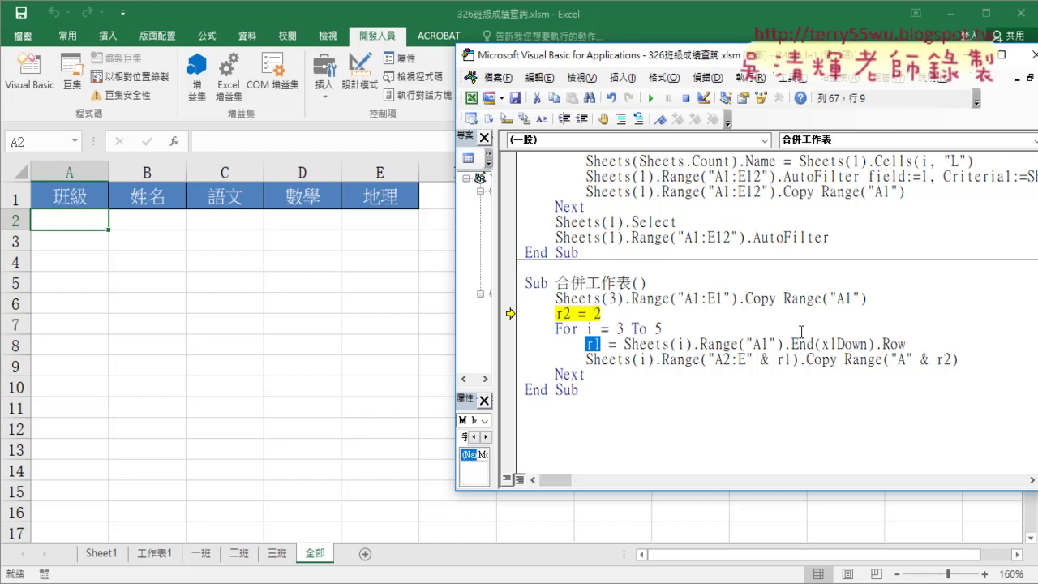
{"action": "key", "text": "F8"}
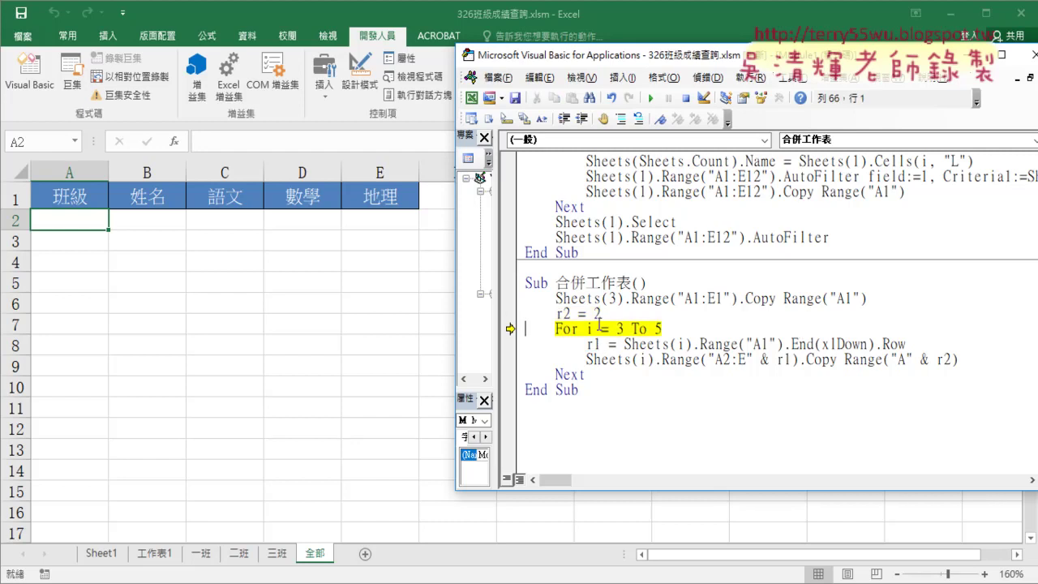
Step through the first loop pass, pasting the six 一班 rows into A2:E7 of 全部
{"action": "mouse_move", "coordinate": [568, 312]}
{"action": "mouse_move", "coordinate": [590, 328]}
{"action": "key", "text": "F8"}
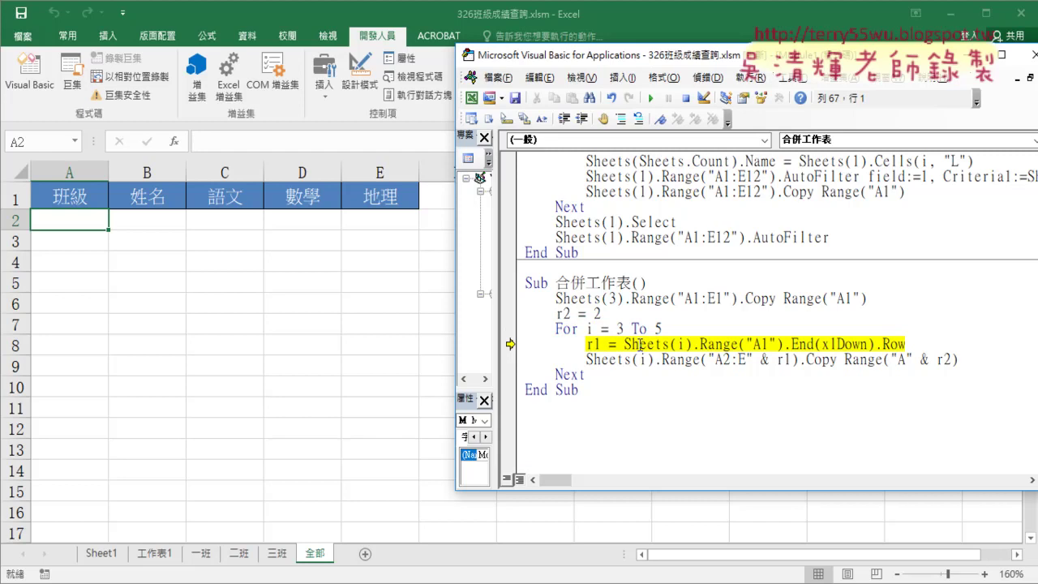
{"action": "key", "text": "F8"}
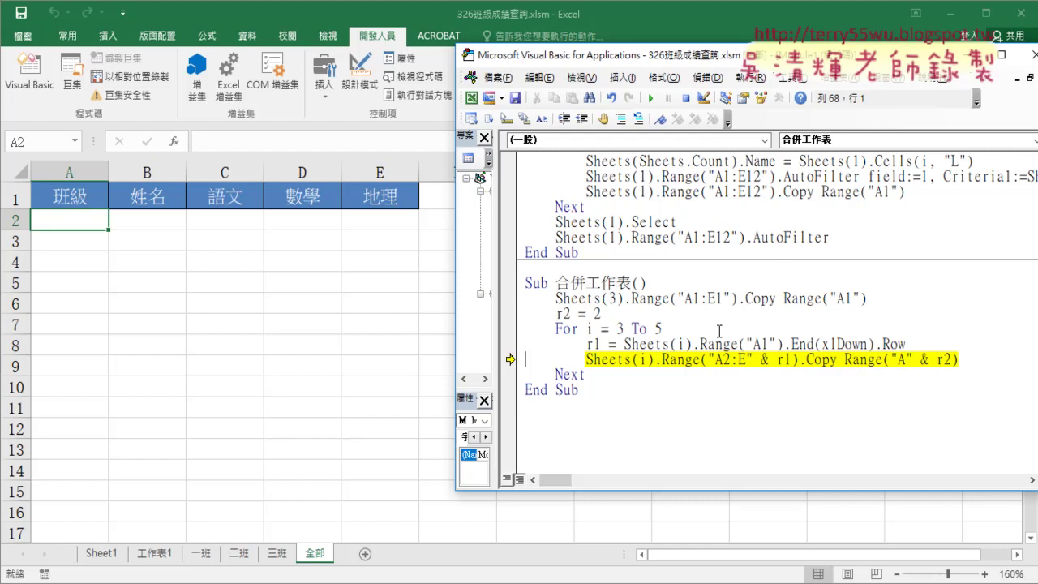
{"action": "key", "text": "F8"}
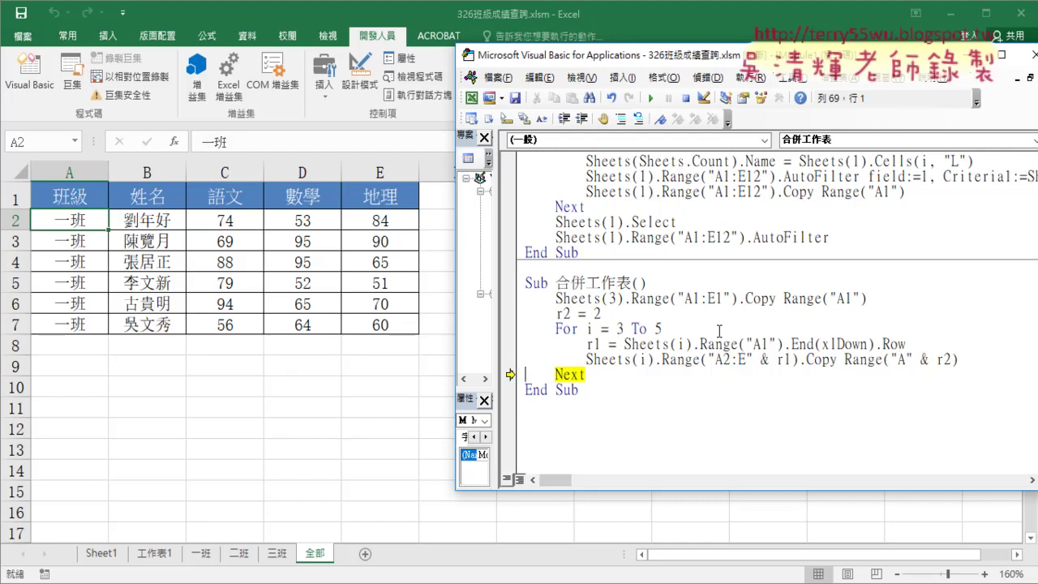
{"action": "key", "text": "F8"}
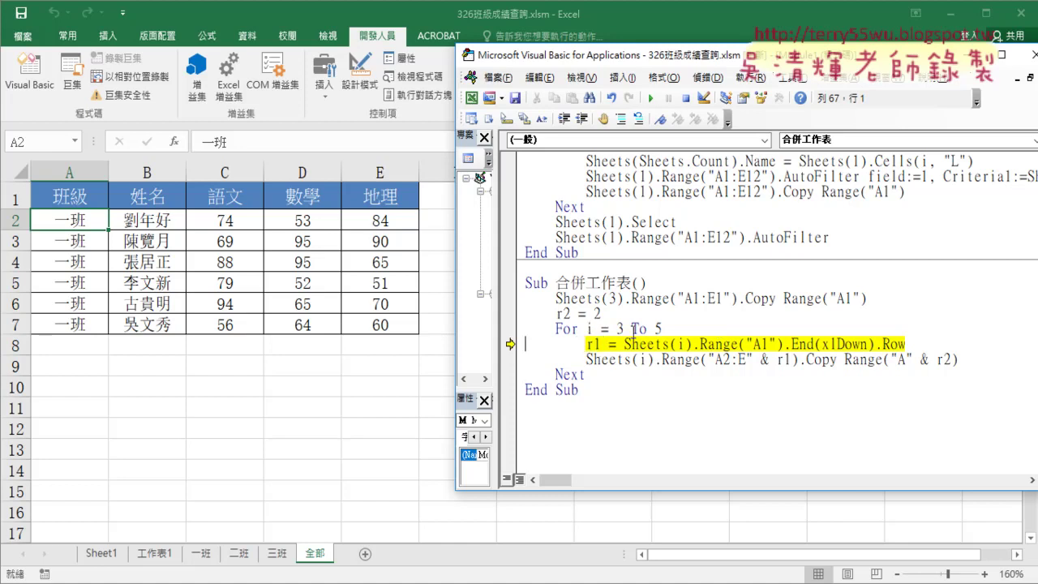
Annotate Sheets(i) as i = 4 and mark the 一班 and 二班 tabs as sheets 3 and 4, then clear the ink
{"action": "left_click_drag", "start_coordinate": [622, 343], "coordinate": [693, 345]}
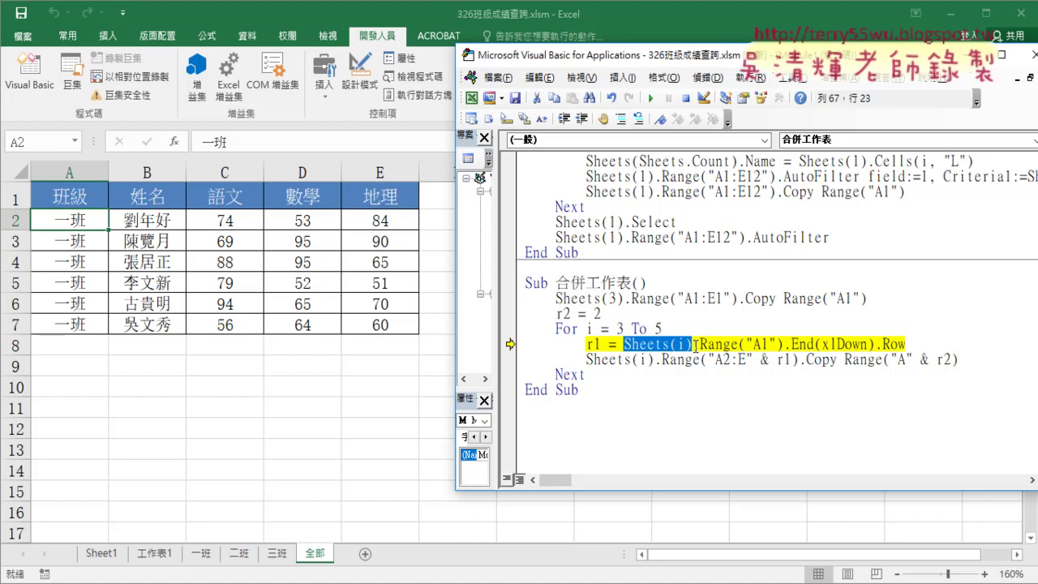
{"action": "left_click_drag", "start_coordinate": [691, 350], "coordinate": [621, 350]}
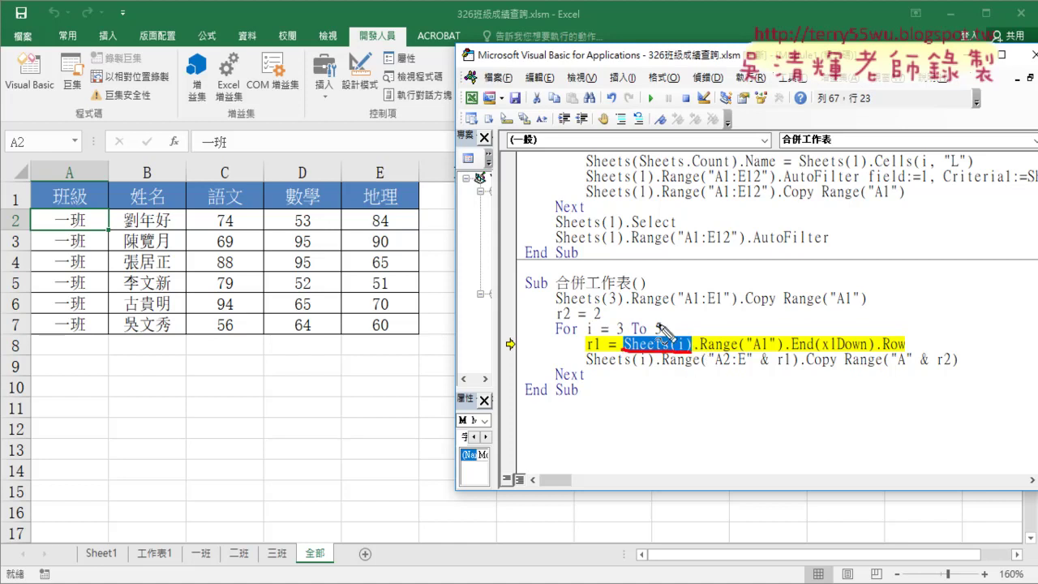
{"action": "mouse_move", "coordinate": [685, 313]}
{"action": "left_mouse_down"}
{"action": "mouse_move", "coordinate": [721, 323]}
{"action": "mouse_move", "coordinate": [695, 333]}
{"action": "left_mouse_up"}
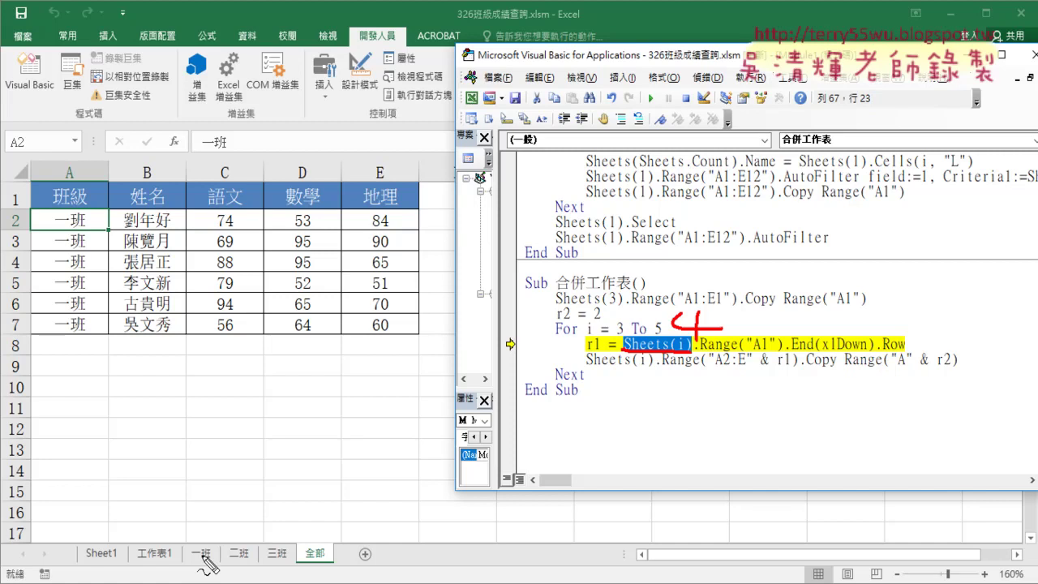
{"action": "left_click_drag", "start_coordinate": [190, 515], "coordinate": [189, 537]}
{"action": "left_click_drag", "start_coordinate": [242, 504], "coordinate": [256, 515]}
{"action": "left_click_drag", "start_coordinate": [248, 502], "coordinate": [258, 541]}
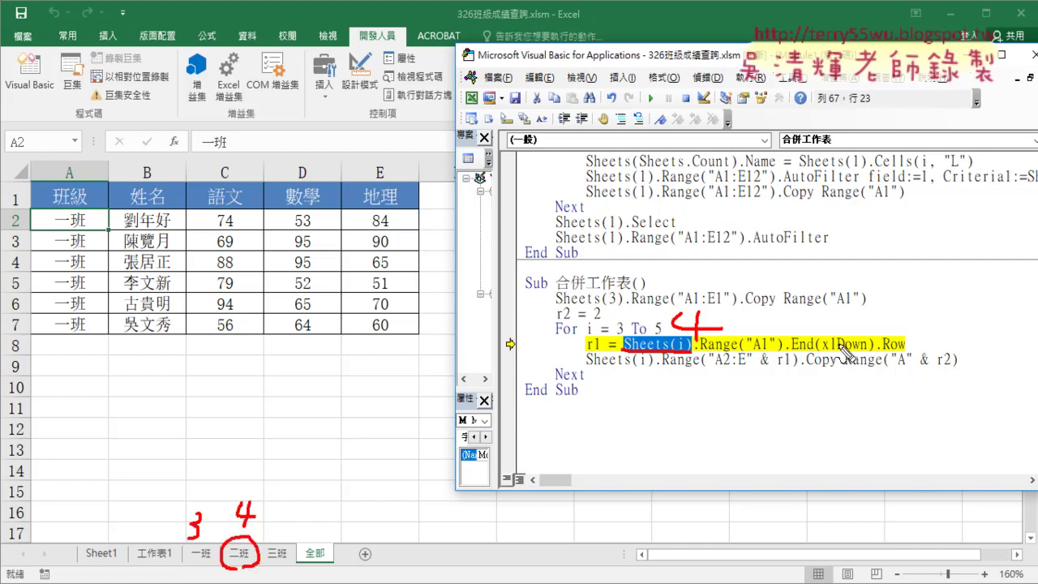
{"action": "key", "text": "Escape"}
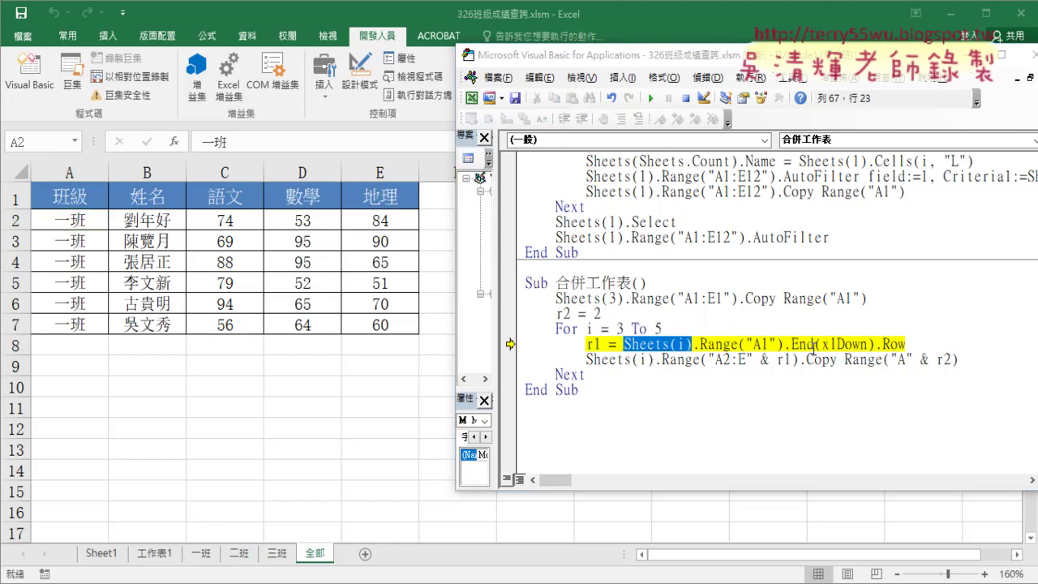
Step to the copy statement, glance at the 二班 rows, and return to the 全部 sheet
{"action": "key", "text": "F8"}
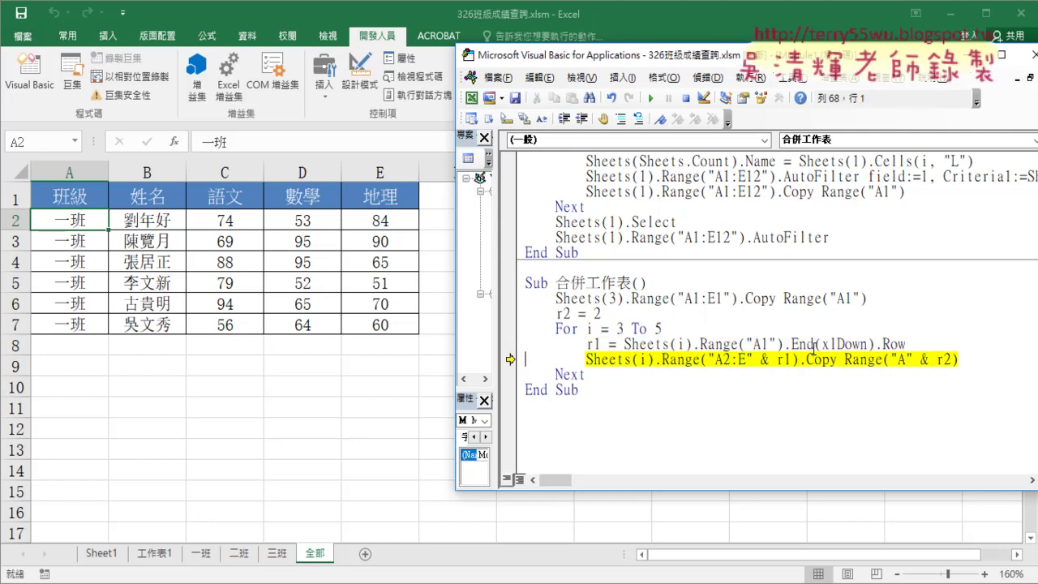
{"action": "mouse_move", "coordinate": [593, 343]}
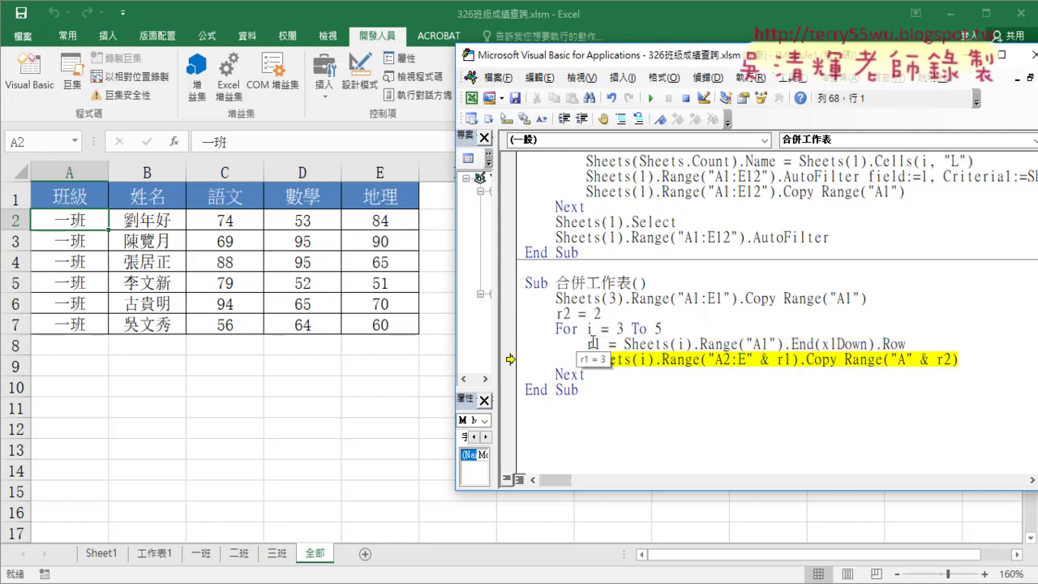
{"action": "left_click", "coordinate": [240, 555]}
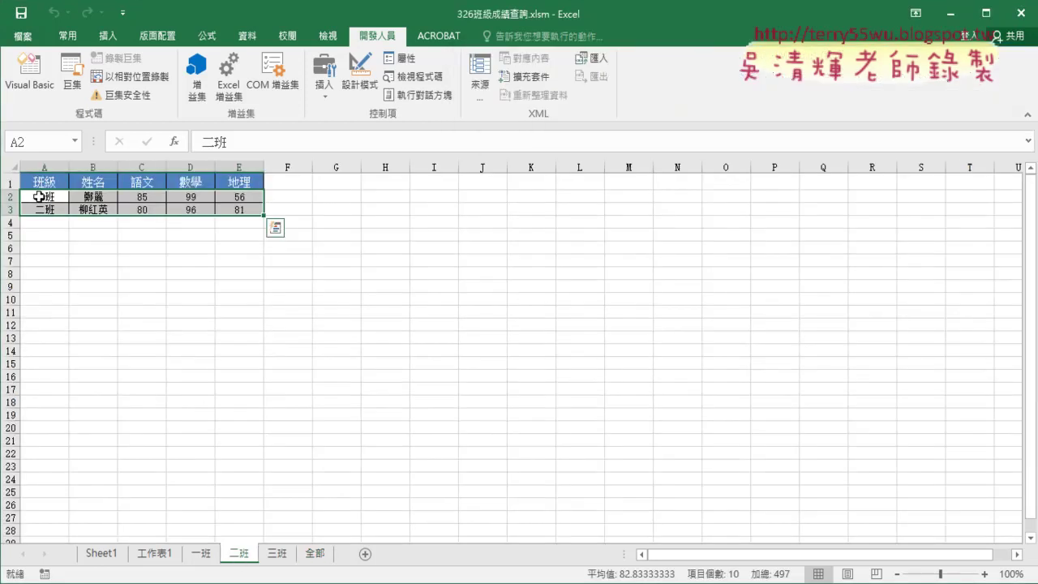
{"action": "left_click", "coordinate": [316, 555]}
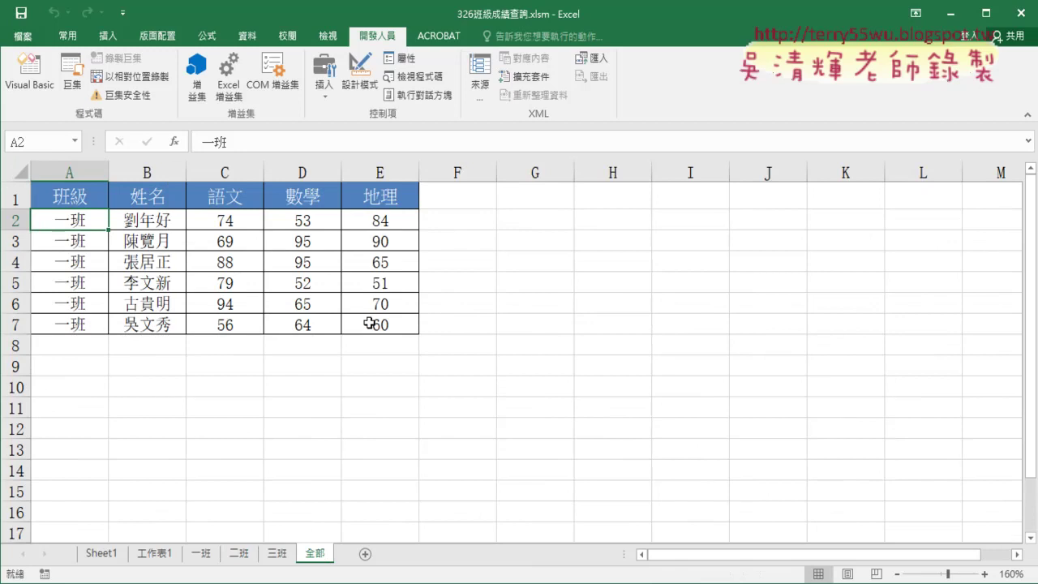
Add r2=Range("A1").End(xlDown).Row+1 after the copy line, noting row 7 as the last filled row
{"action": "left_click", "coordinate": [40, 87]}
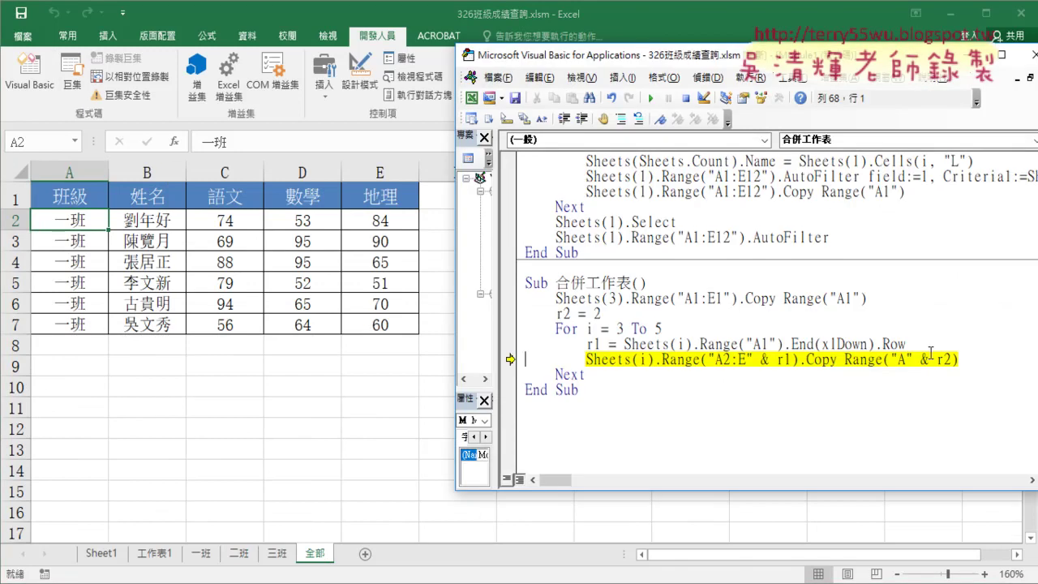
{"action": "mouse_move", "coordinate": [945, 357]}
{"action": "left_click", "coordinate": [970, 357]}
{"action": "key", "text": "Return"}
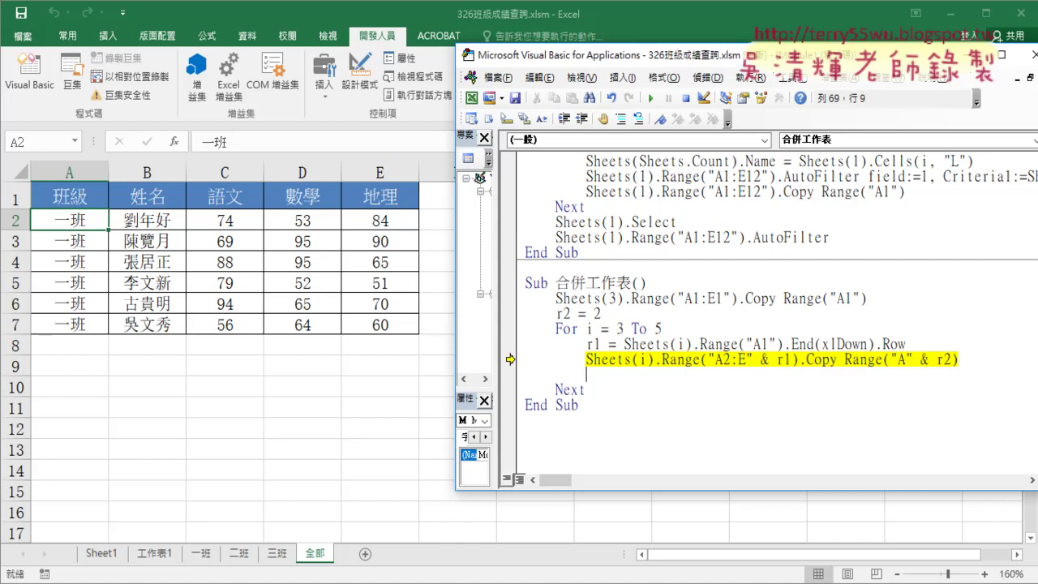
{"action": "type", "text": "r"}
{"action": "type", "text": "2"}
{"action": "type", "text": "="}
{"action": "left_click", "coordinate": [701, 344]}
{"action": "key", "text": "Return"}
{"action": "mouse_move", "coordinate": [701, 344]}
{"action": "left_mouse_down"}
{"action": "mouse_move", "coordinate": [905, 344]}
{"action": "mouse_move", "coordinate": [777, 375]}
{"action": "left_mouse_up"}
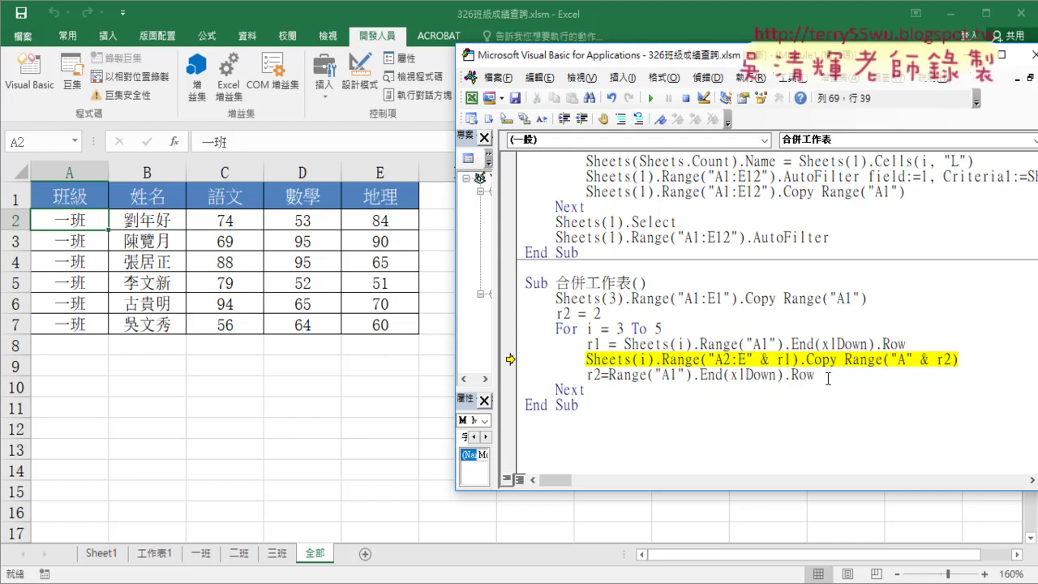
{"action": "type", "text": "+1"}
{"action": "left_click_drag", "start_coordinate": [828, 374], "coordinate": [101, 290]}
{"action": "left_click_drag", "start_coordinate": [22, 313], "coordinate": [28, 332]}
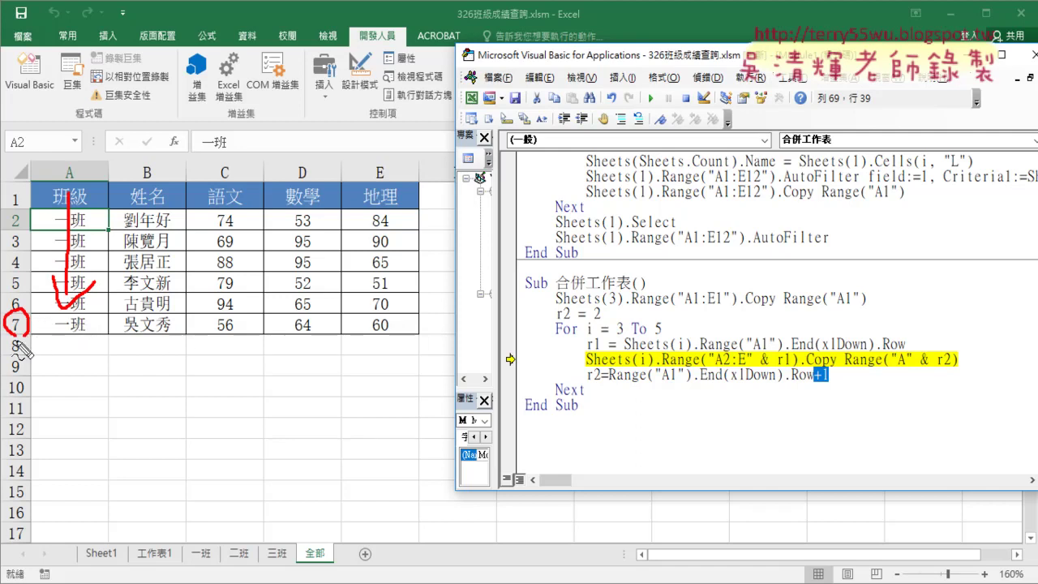
{"action": "left_click_drag", "start_coordinate": [30, 336], "coordinate": [32, 381]}
{"action": "mouse_move", "coordinate": [34, 331]}
{"action": "left_mouse_down"}
{"action": "mouse_move", "coordinate": [412, 375]}
{"action": "mouse_move", "coordinate": [34, 375]}
{"action": "left_mouse_up"}
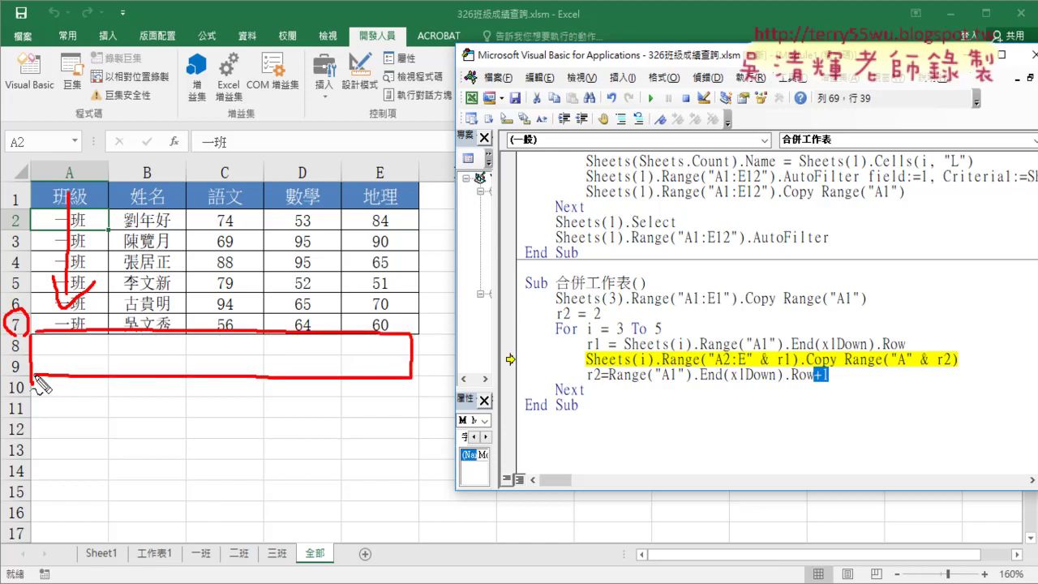
{"action": "left_click_drag", "start_coordinate": [72, 288], "coordinate": [89, 351]}
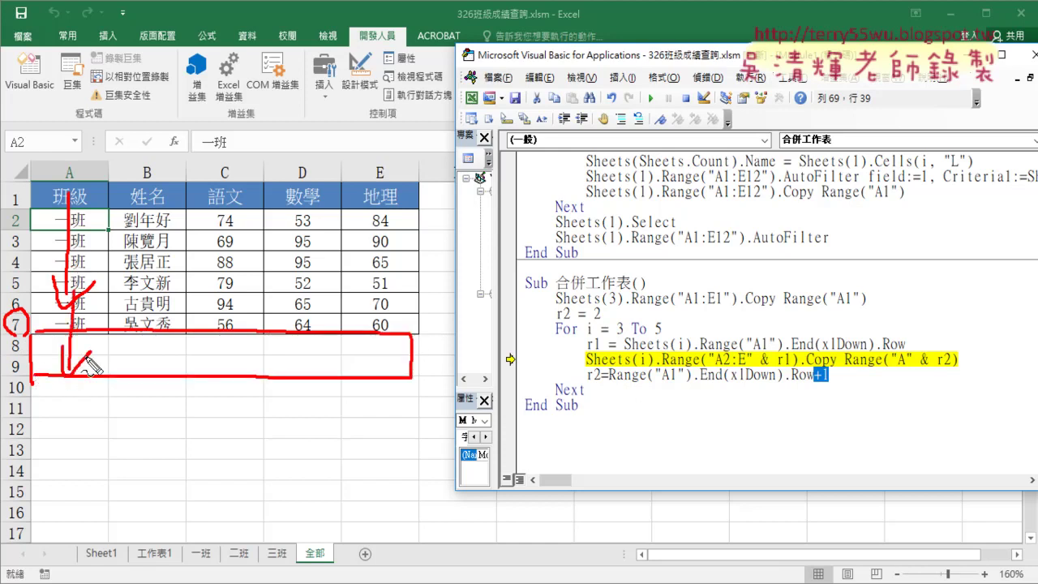
{"action": "left_click_drag", "start_coordinate": [32, 379], "coordinate": [35, 452]}
{"action": "mouse_move", "coordinate": [36, 382]}
{"action": "left_mouse_down"}
{"action": "mouse_move", "coordinate": [413, 386]}
{"action": "mouse_move", "coordinate": [422, 458]}
{"action": "mouse_move", "coordinate": [39, 457]}
{"action": "left_mouse_up"}
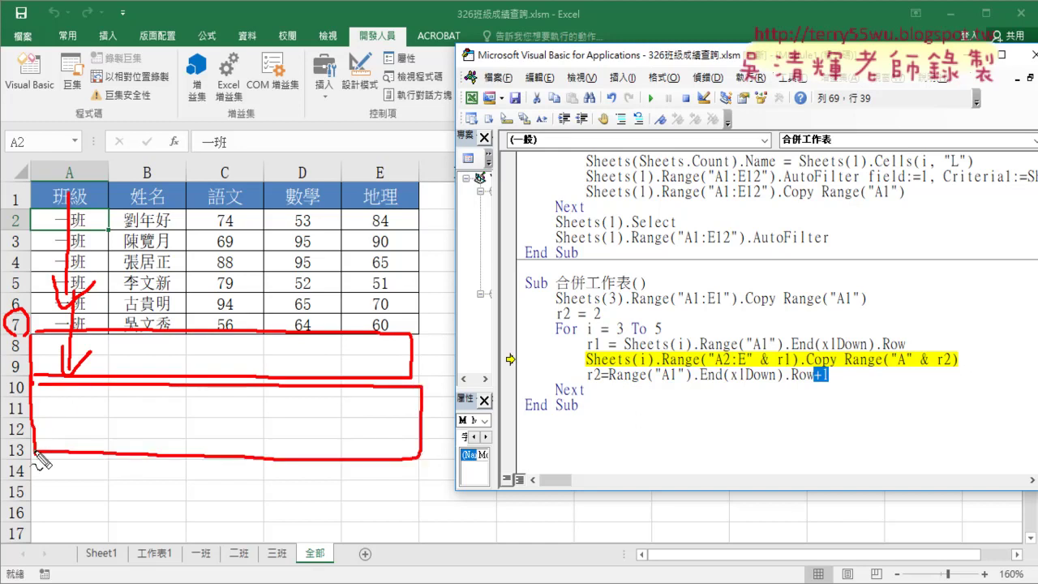
{"action": "key", "text": "Escape"}
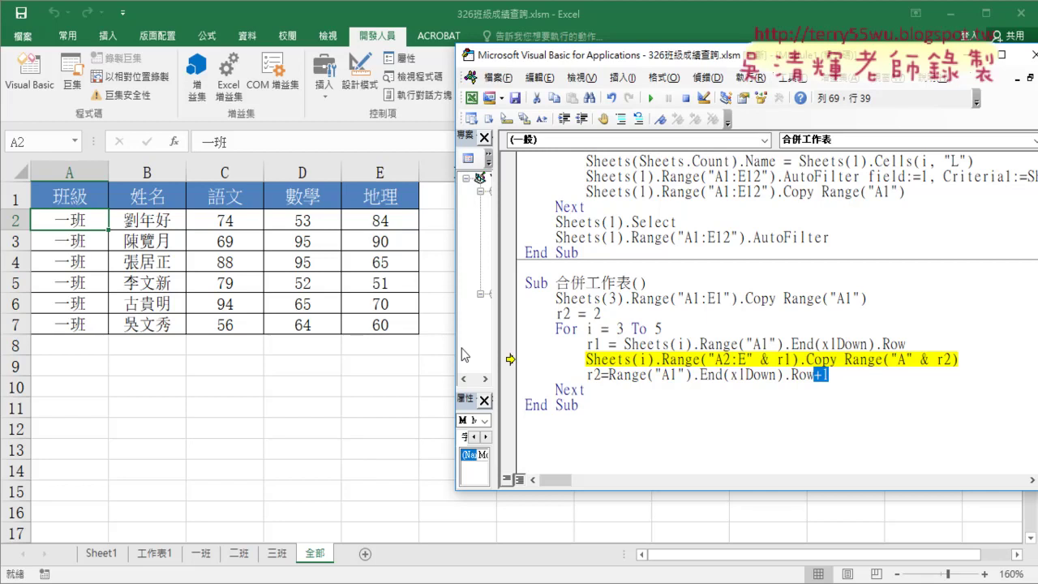
Reset execution to the copy statement and run it, pasting the two 二班 rows into A8:E9
{"action": "left_click", "coordinate": [586, 374]}
{"action": "key", "text": "F8"}
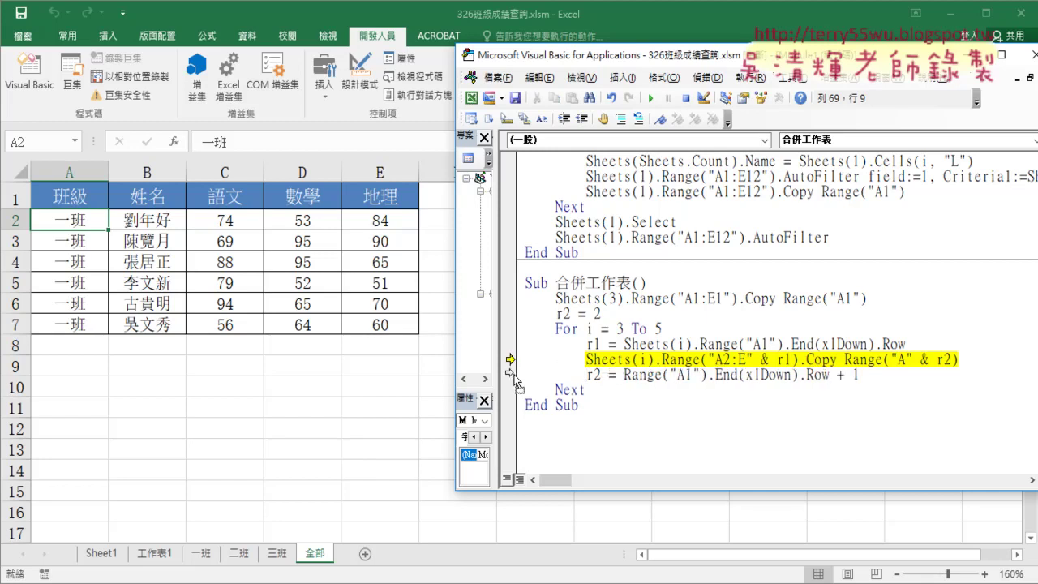
{"action": "key", "text": "F8"}
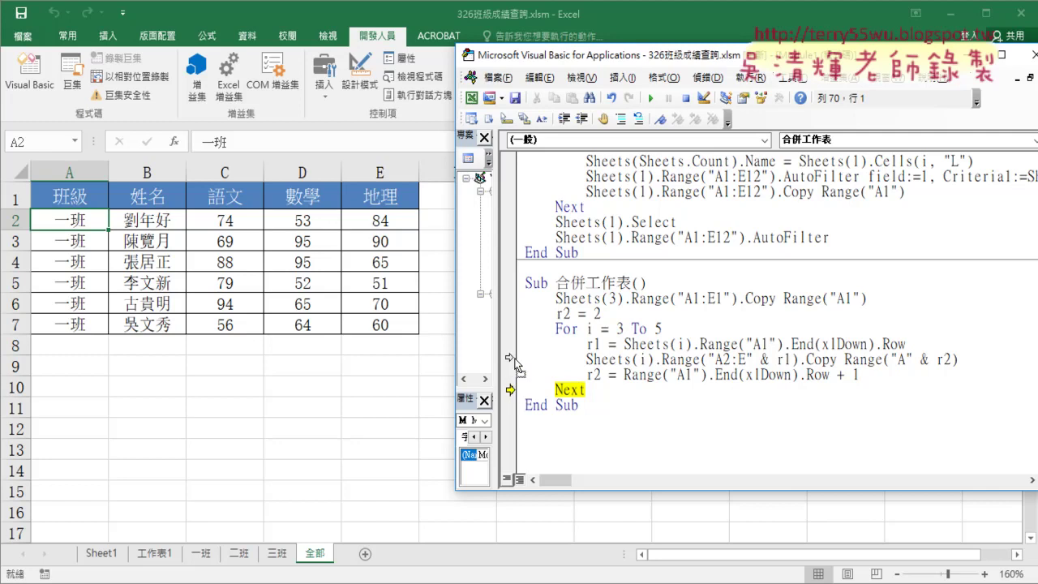
{"action": "left_click_drag", "start_coordinate": [512, 389], "coordinate": [509, 359]}
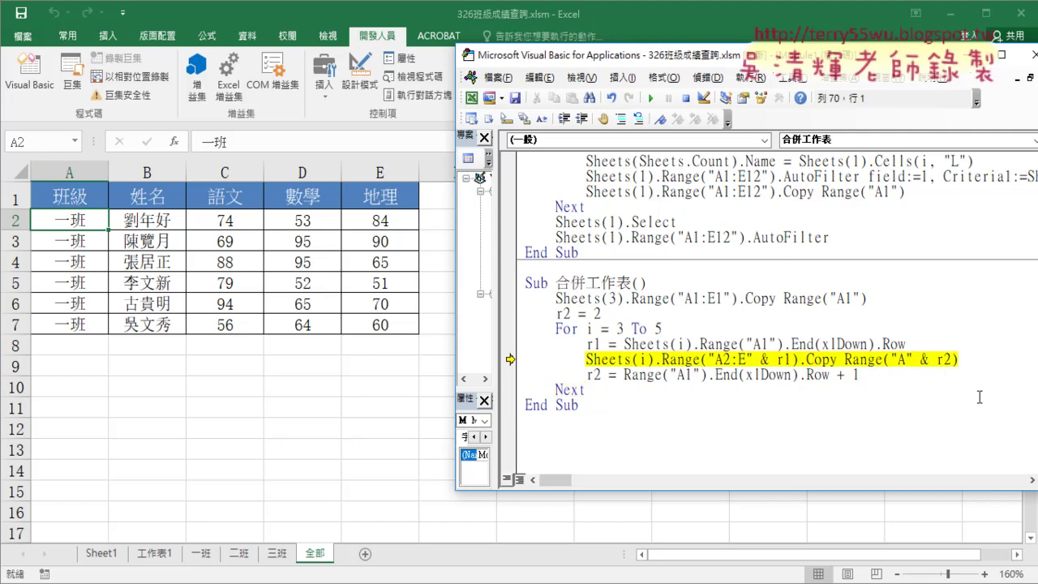
{"action": "mouse_move", "coordinate": [947, 358]}
{"action": "key", "text": "F8"}
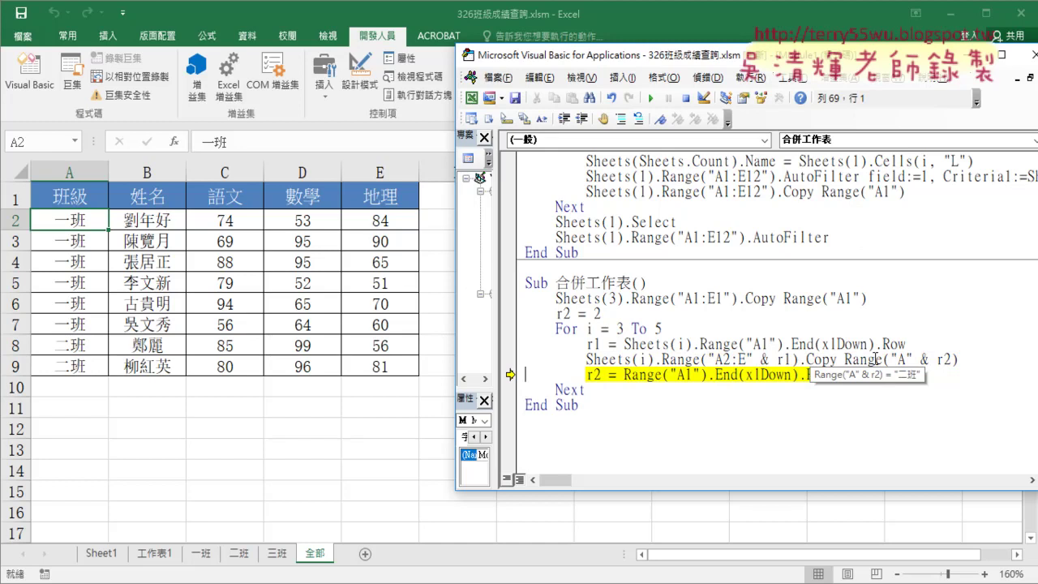
{"action": "key", "text": "F8"}
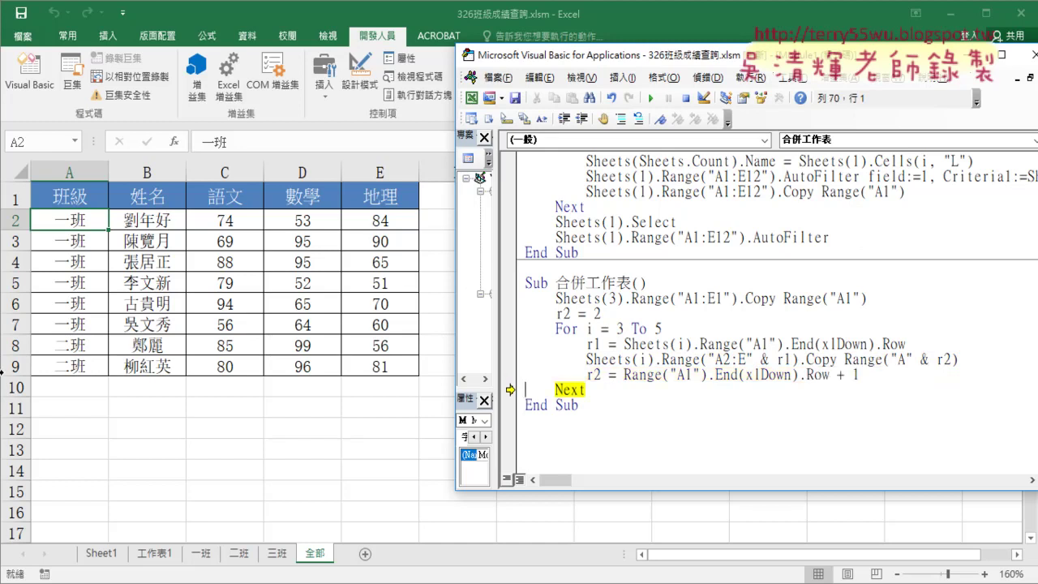
Step the 三班 pass, pasting its three rows into A10:E12, and run through to End Sub
{"action": "mouse_move", "coordinate": [598, 375]}
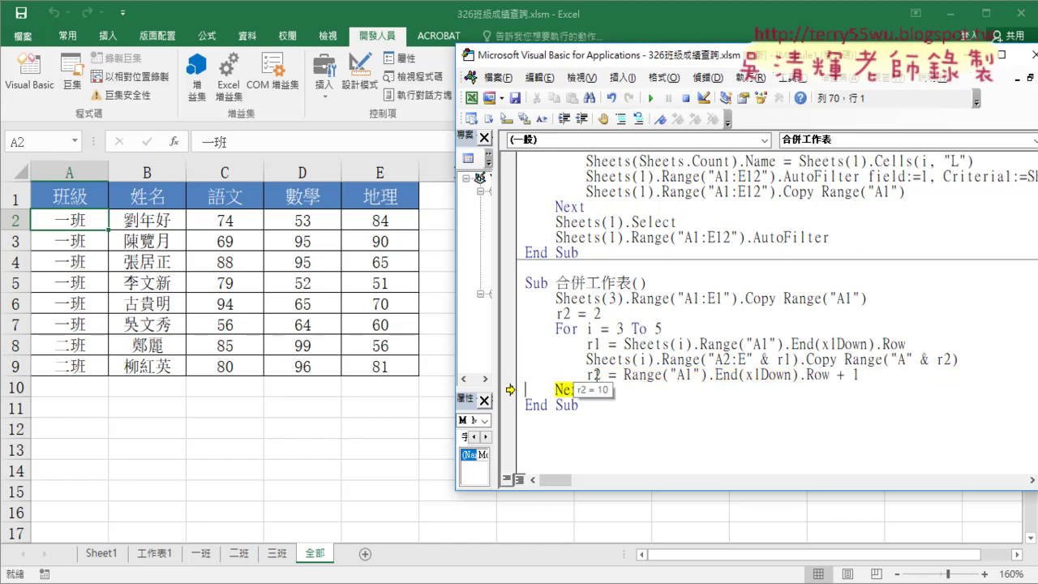
{"action": "key", "text": "F8"}
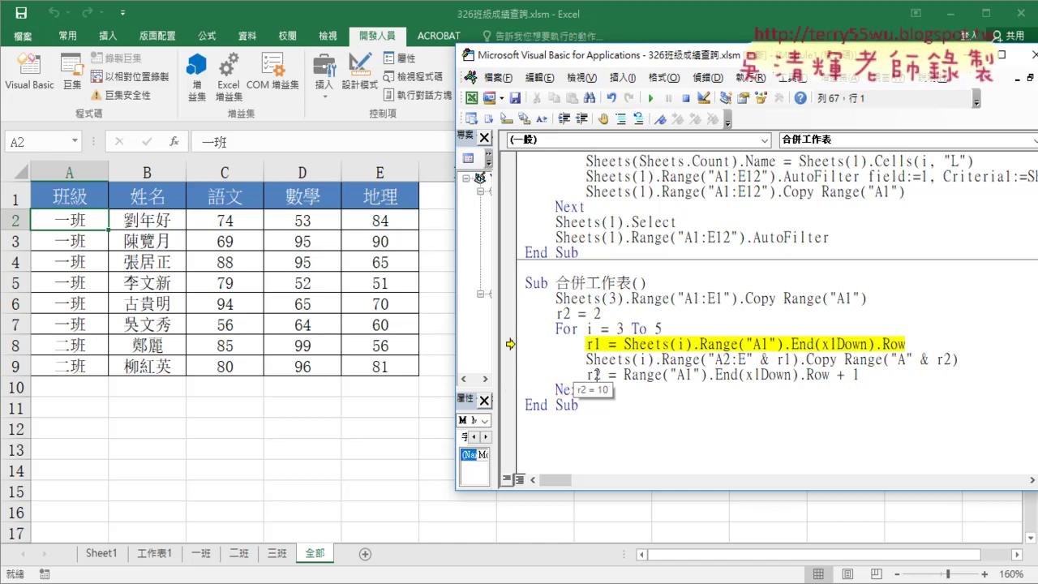
{"action": "key", "text": "F8"}
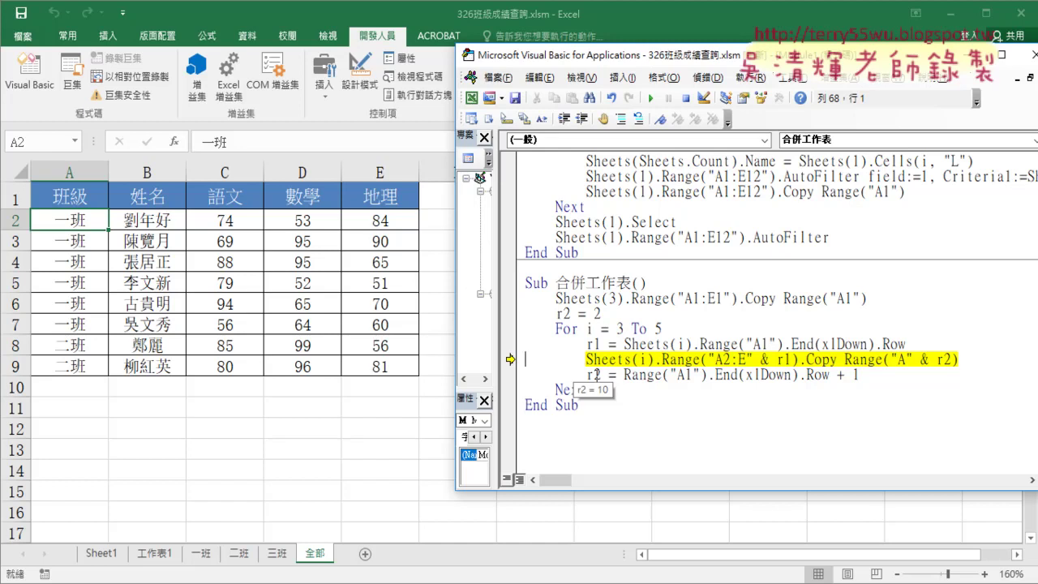
{"action": "key", "text": "F8"}
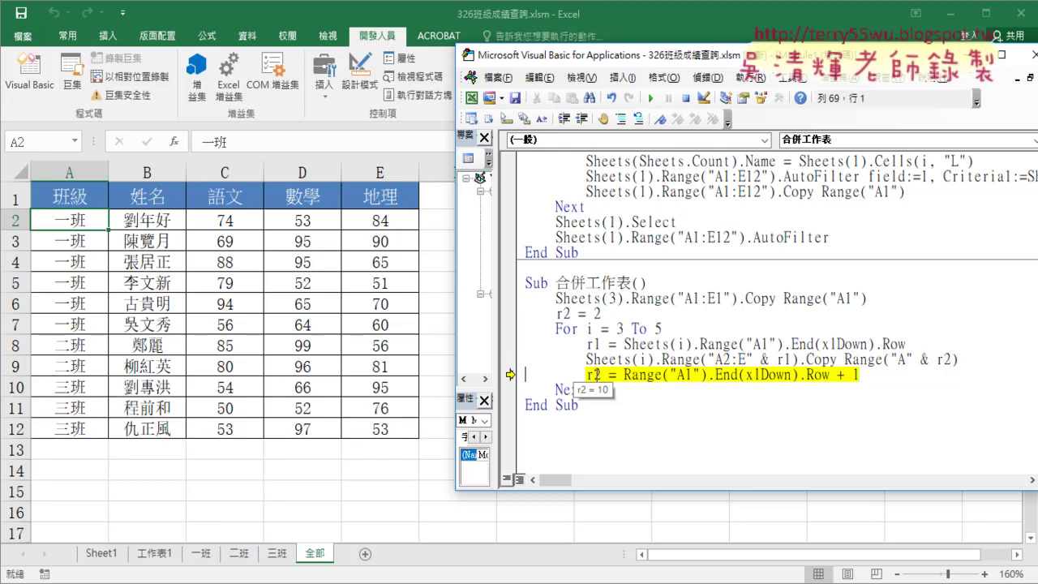
{"action": "key", "text": "F8"}
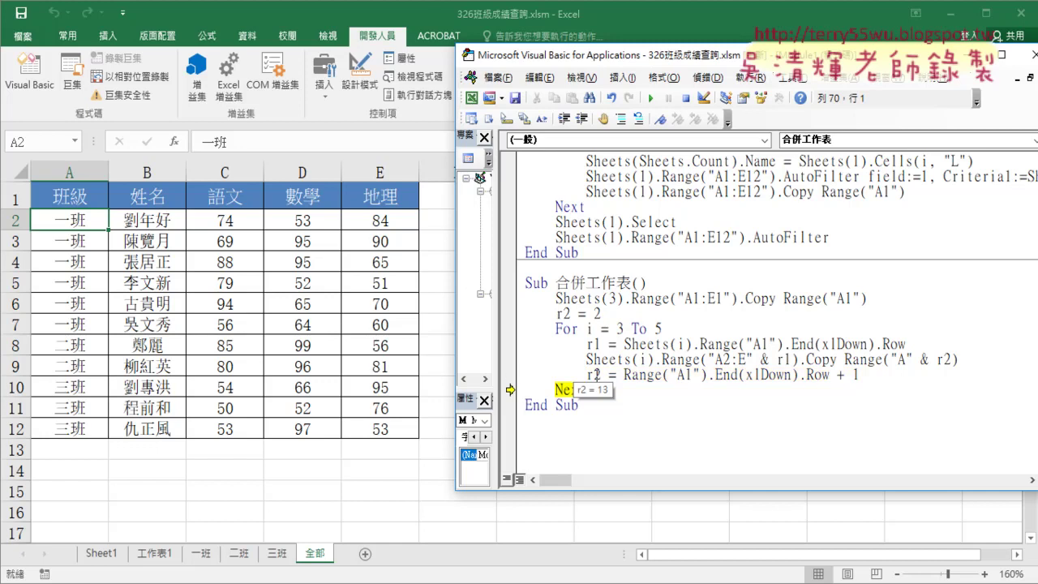
{"action": "key", "text": "F8"}
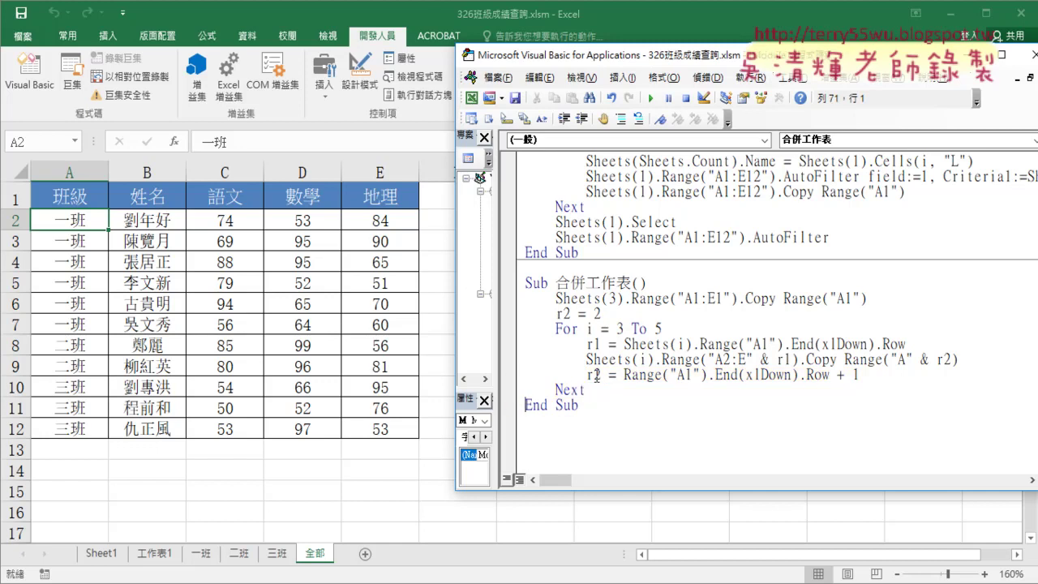
{"action": "left_click", "coordinate": [659, 425]}
{"action": "mouse_move", "coordinate": [548, 300]}
{"action": "left_mouse_down"}
{"action": "mouse_move", "coordinate": [422, 203]}
{"action": "mouse_move", "coordinate": [37, 209]}
{"action": "mouse_move", "coordinate": [404, 210]}
{"action": "left_mouse_up"}
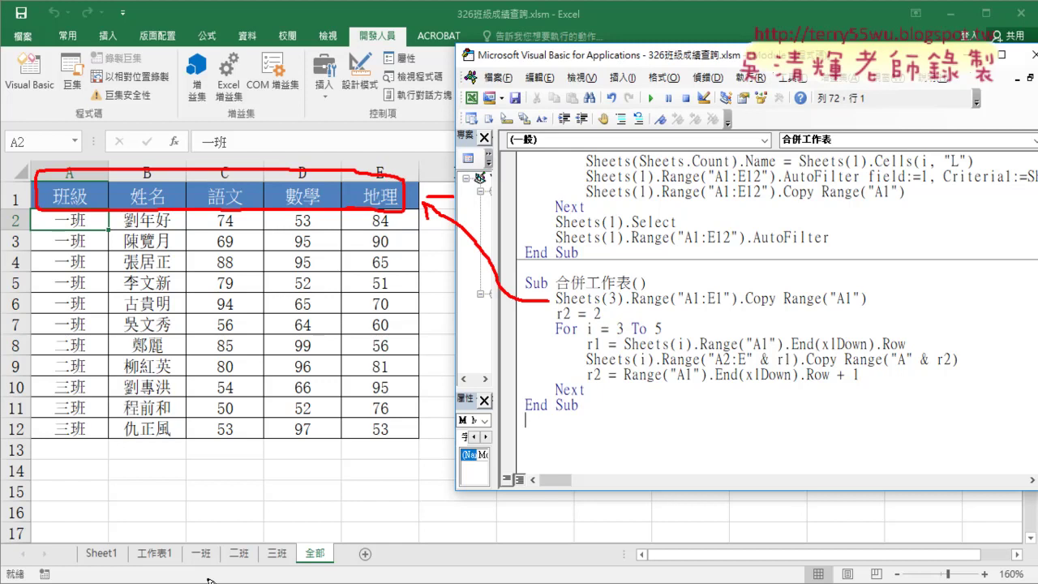
{"action": "left_click_drag", "start_coordinate": [209, 577], "coordinate": [213, 545]}
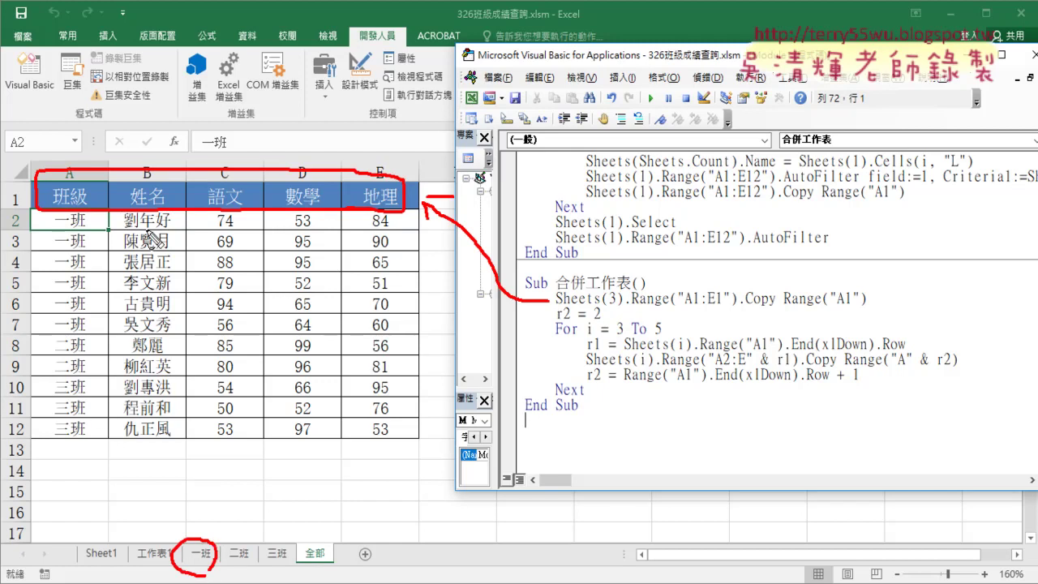
{"action": "left_click_drag", "start_coordinate": [591, 308], "coordinate": [702, 306]}
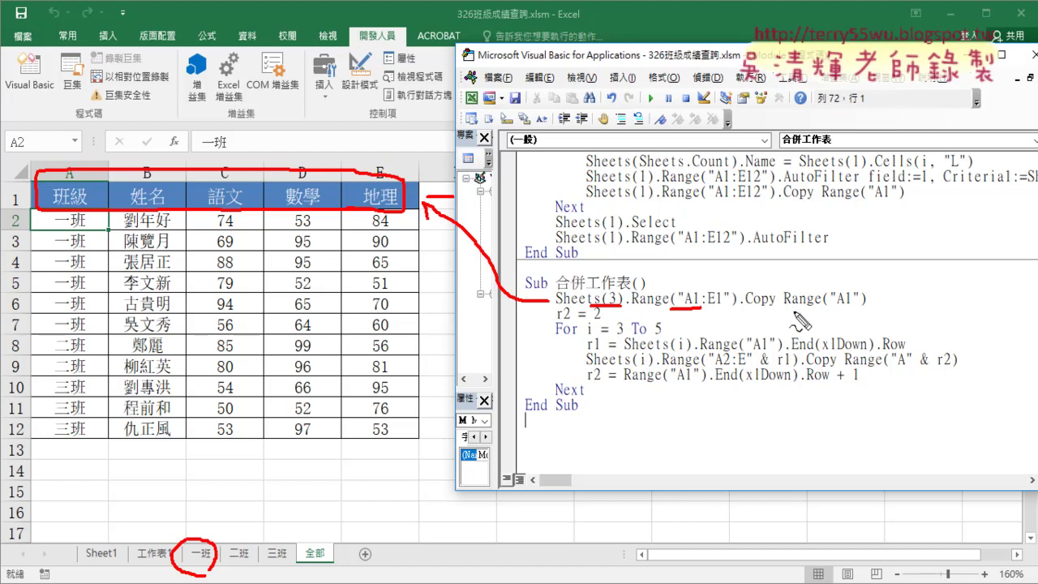
{"action": "left_click_drag", "start_coordinate": [785, 309], "coordinate": [857, 307]}
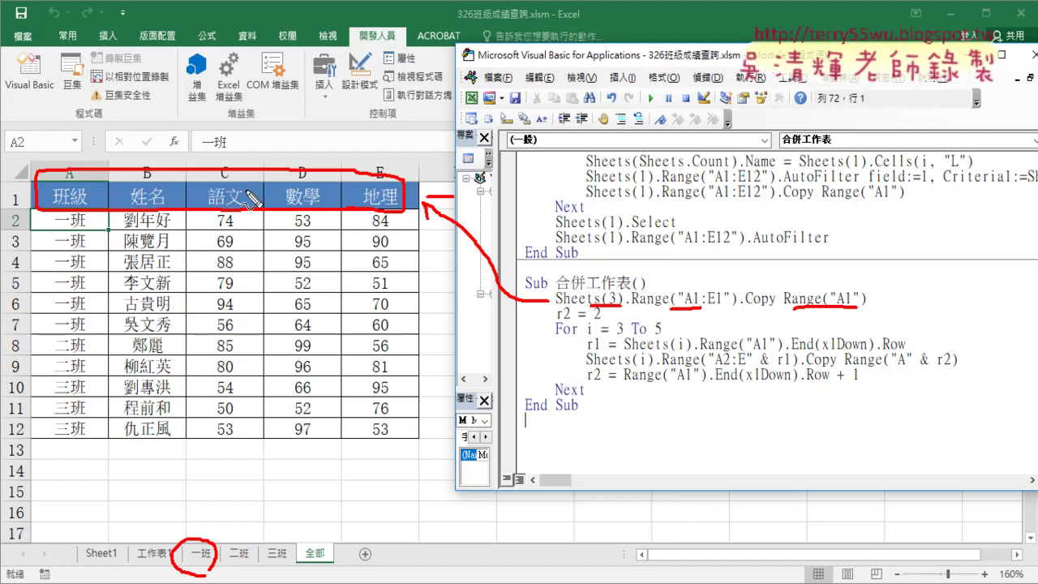
{"action": "left_click_drag", "start_coordinate": [558, 324], "coordinate": [573, 322]}
{"action": "left_click_drag", "start_coordinate": [23, 212], "coordinate": [24, 229]}
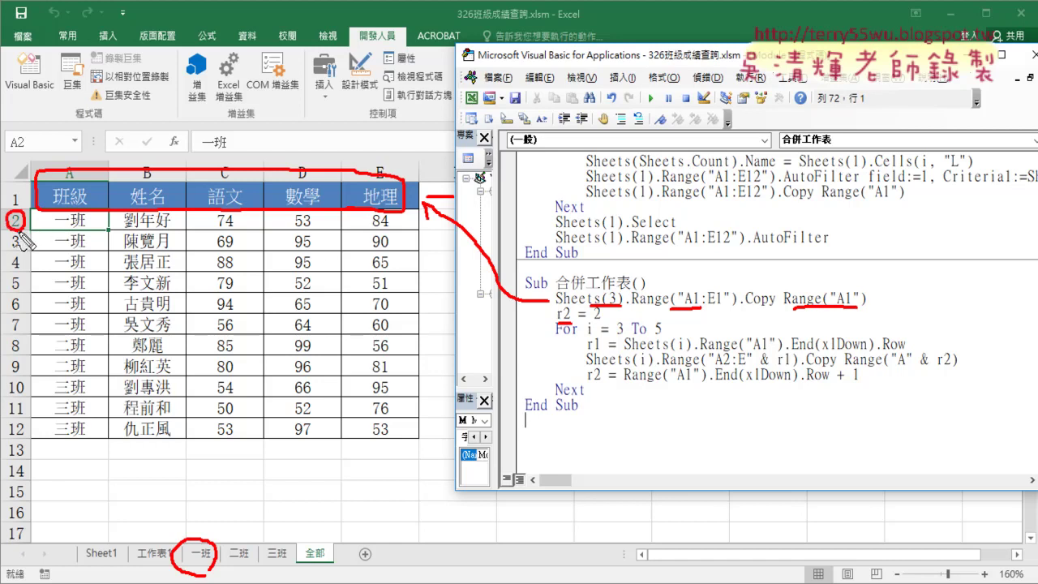
{"action": "left_click_drag", "start_coordinate": [590, 323], "coordinate": [601, 322]}
{"action": "left_click_drag", "start_coordinate": [195, 491], "coordinate": [193, 526]}
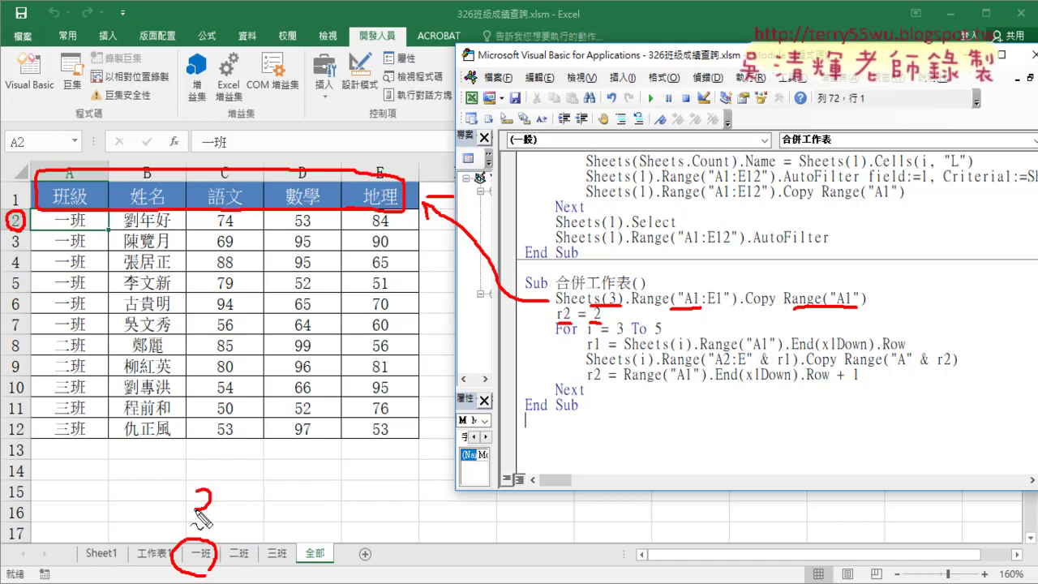
{"action": "left_click_drag", "start_coordinate": [284, 488], "coordinate": [276, 519]}
{"action": "left_click_drag", "start_coordinate": [279, 490], "coordinate": [297, 489]}
{"action": "mouse_move", "coordinate": [247, 546]}
{"action": "left_mouse_down"}
{"action": "mouse_move", "coordinate": [231, 577]}
{"action": "mouse_move", "coordinate": [252, 548]}
{"action": "mouse_move", "coordinate": [281, 561]}
{"action": "left_mouse_up"}
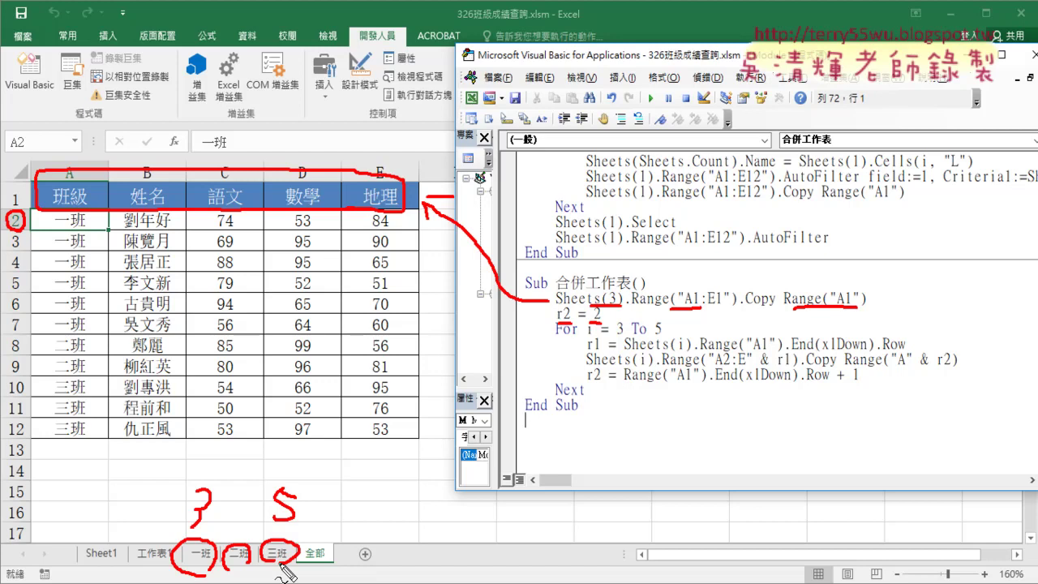
{"action": "left_click_drag", "start_coordinate": [279, 568], "coordinate": [286, 573]}
{"action": "left_click_drag", "start_coordinate": [626, 366], "coordinate": [657, 352]}
{"action": "left_click_drag", "start_coordinate": [596, 338], "coordinate": [591, 350]}
{"action": "left_click_drag", "start_coordinate": [586, 332], "coordinate": [599, 333]}
{"action": "left_click_drag", "start_coordinate": [753, 353], "coordinate": [882, 353]}
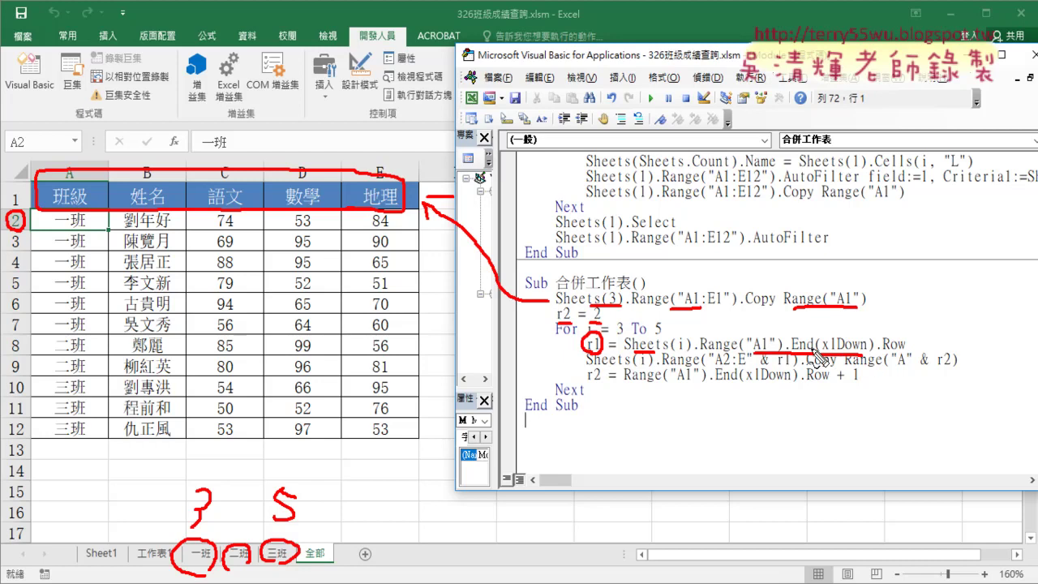
Clear the ink, review the 一班, 二班 and 三班 source sheets, and bring the VBA editor back
{"action": "key", "text": "Escape"}
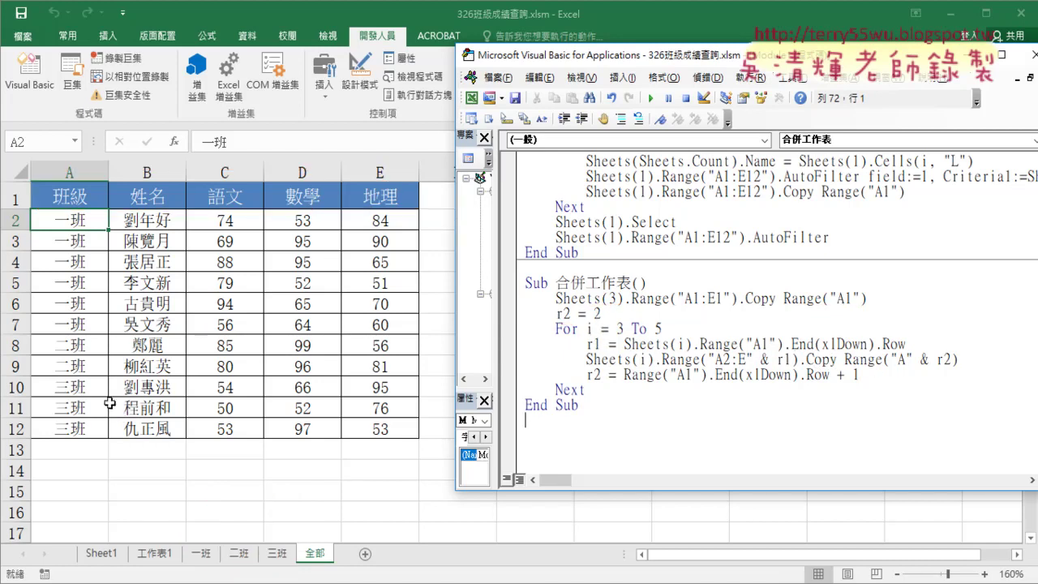
{"action": "left_click", "coordinate": [203, 554]}
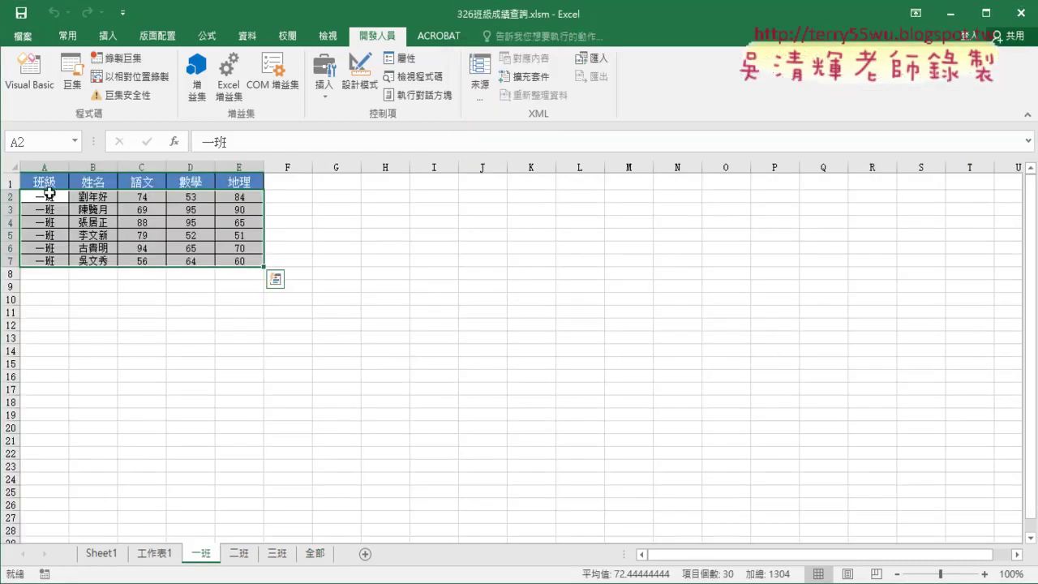
{"action": "left_click_drag", "start_coordinate": [45, 195], "coordinate": [189, 266]}
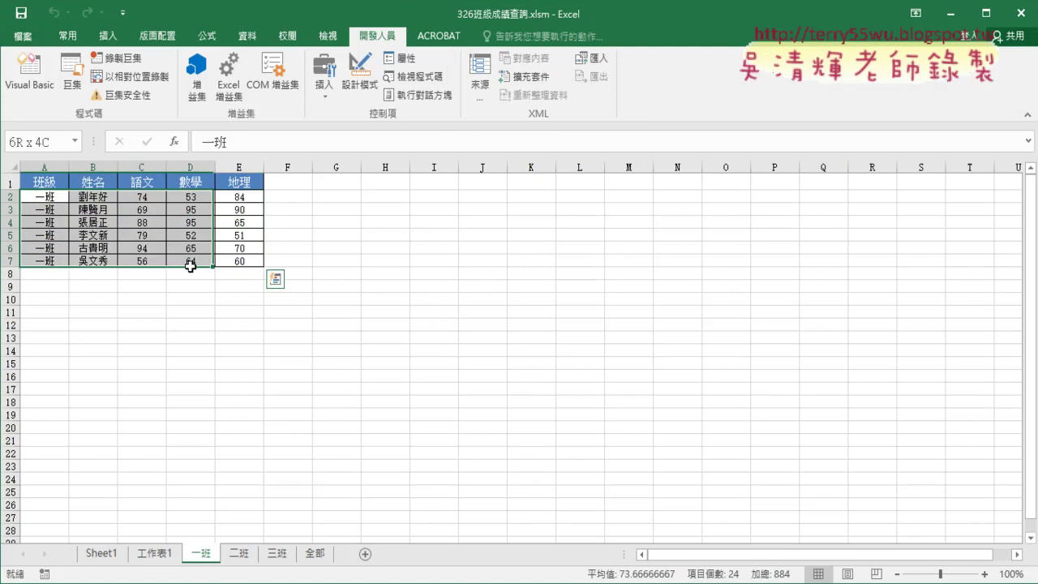
{"action": "left_click", "coordinate": [239, 553]}
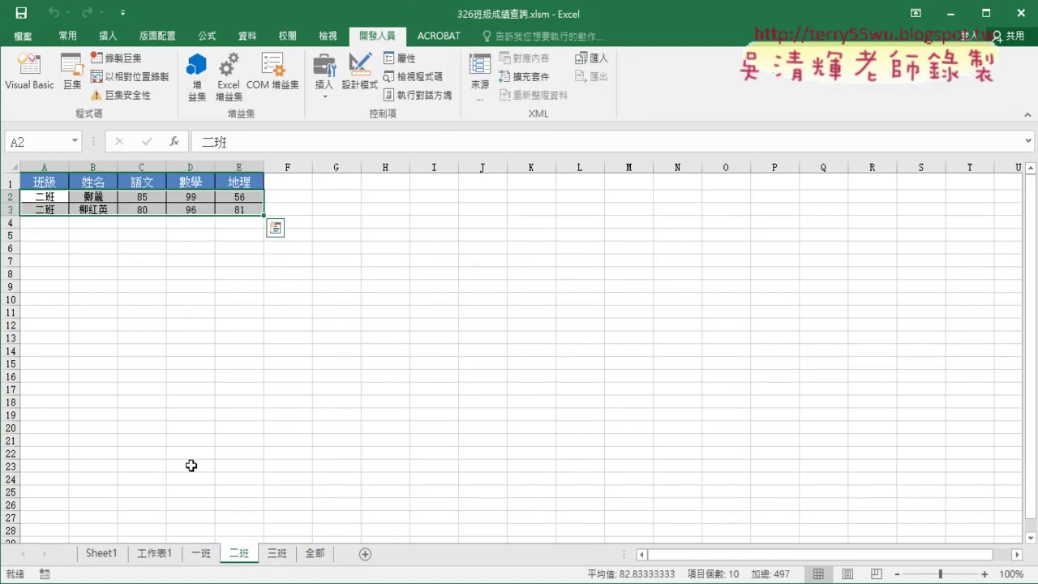
{"action": "left_click", "coordinate": [278, 556]}
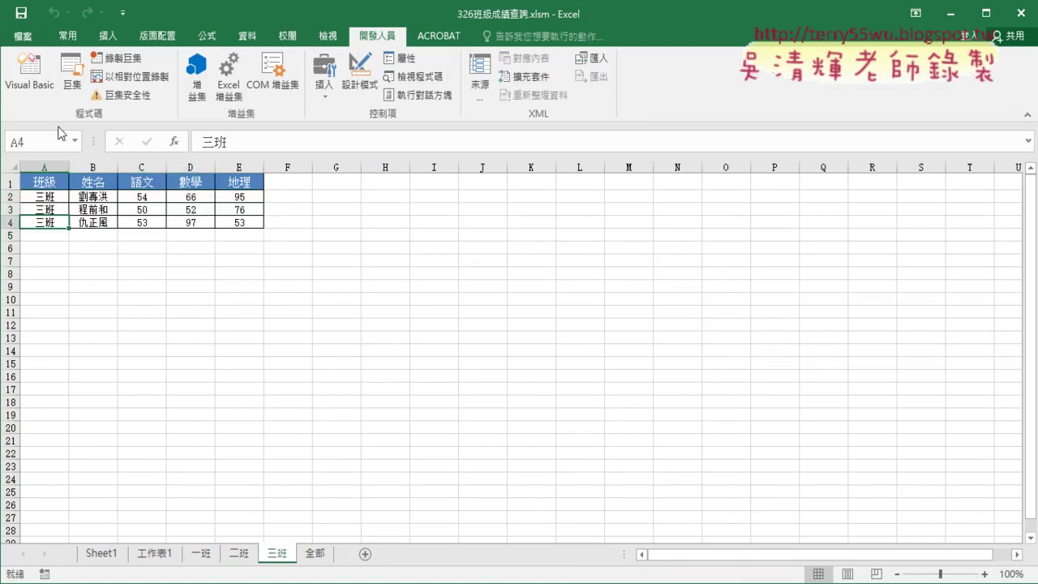
{"action": "left_click", "coordinate": [30, 73]}
{"action": "left_click", "coordinate": [593, 344]}
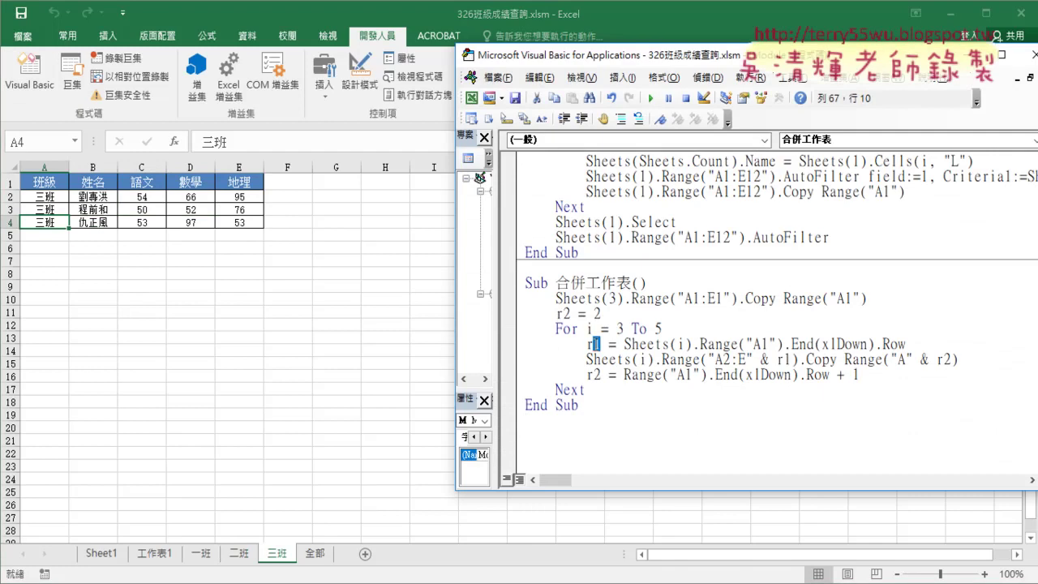
{"action": "double_click", "coordinate": [592, 344]}
{"action": "mouse_move", "coordinate": [622, 344]}
{"action": "left_mouse_down"}
{"action": "mouse_move", "coordinate": [890, 350]}
{"action": "mouse_move", "coordinate": [790, 345]}
{"action": "left_mouse_up"}
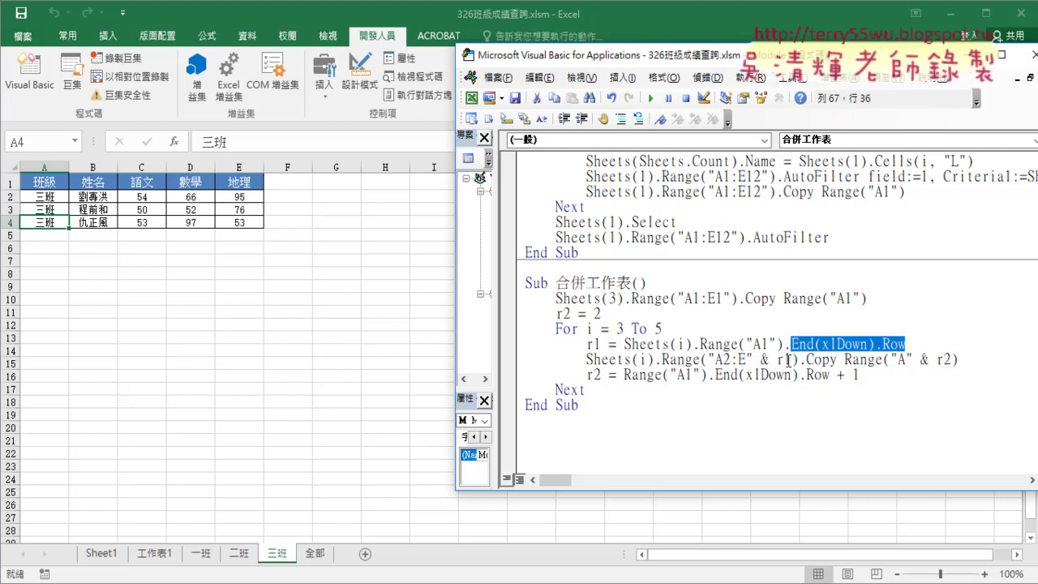
{"action": "left_click_drag", "start_coordinate": [661, 359], "coordinate": [799, 360]}
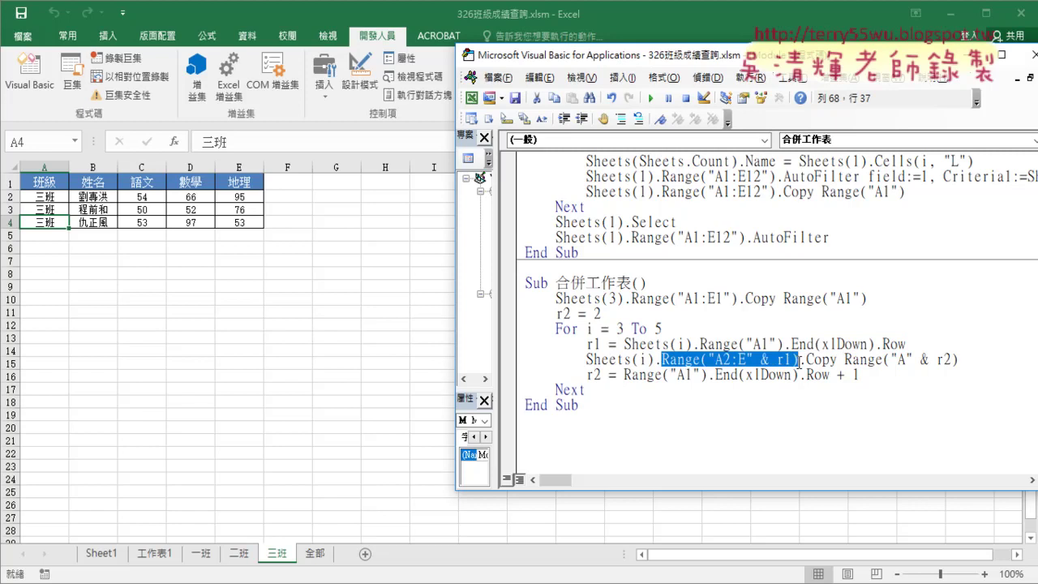
{"action": "left_click", "coordinate": [757, 360]}
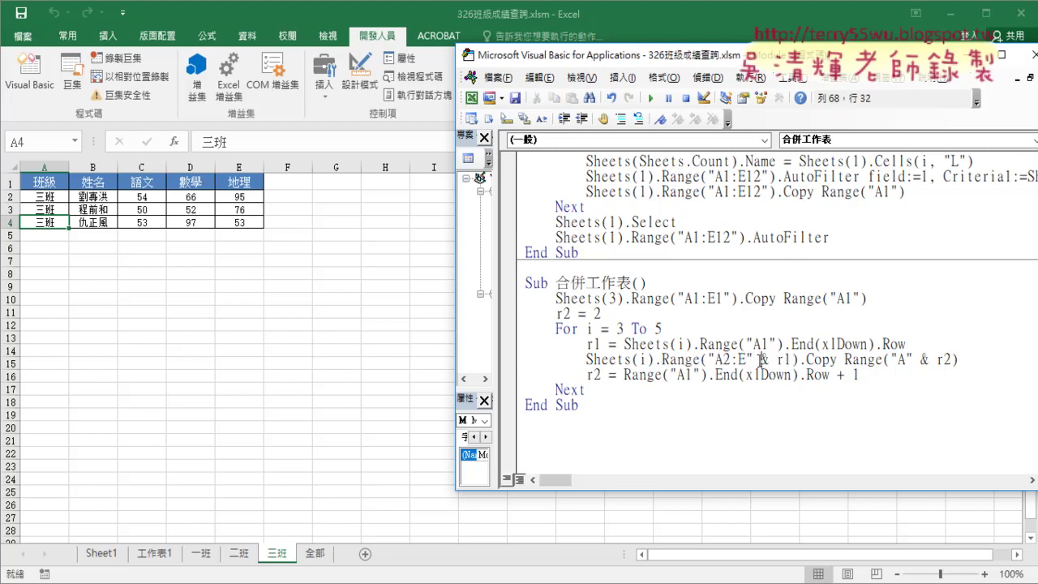
{"action": "left_click_drag", "start_coordinate": [760, 360], "coordinate": [791, 360]}
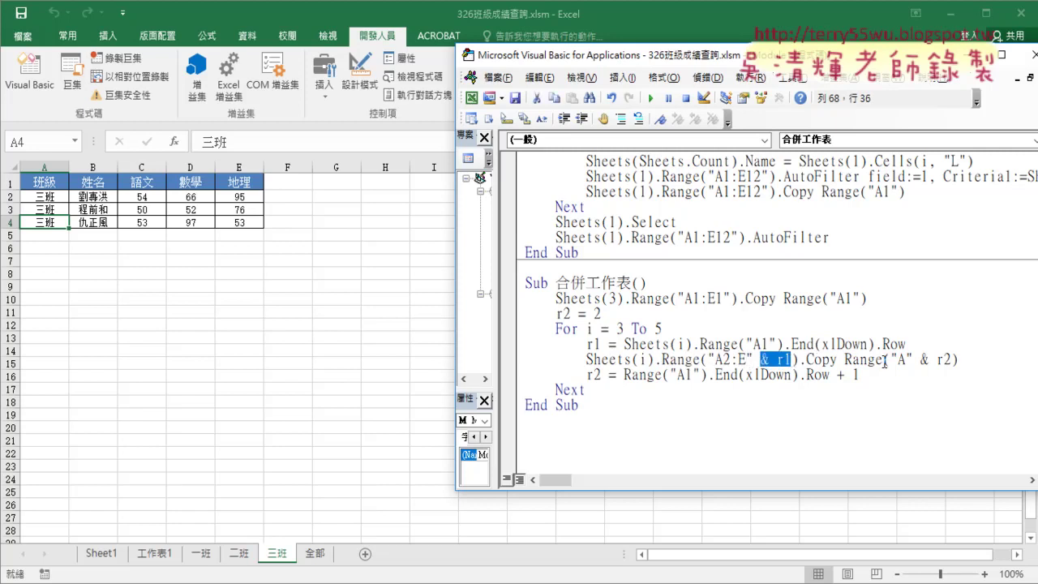
{"action": "left_click", "coordinate": [949, 359]}
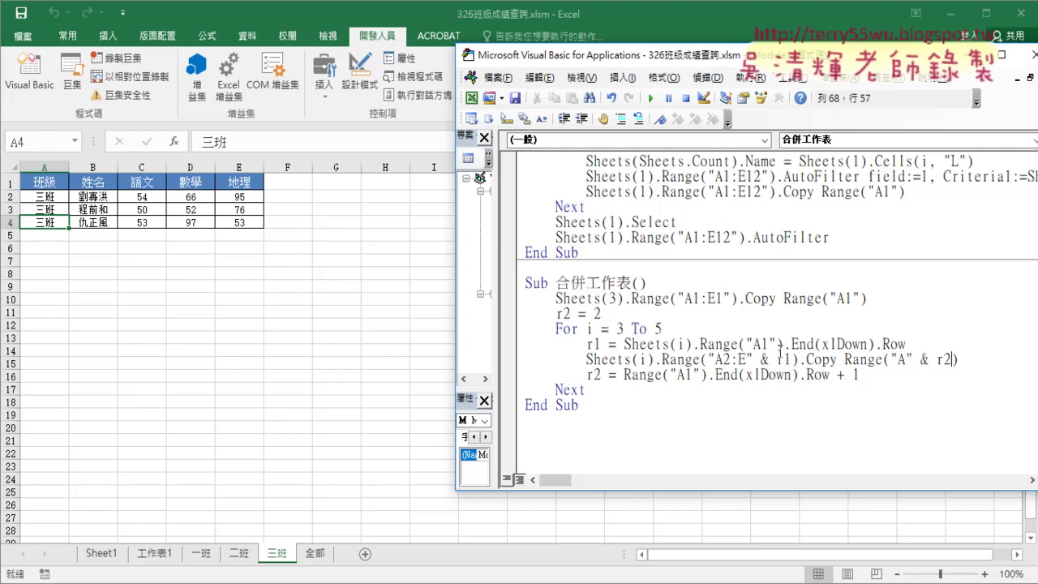